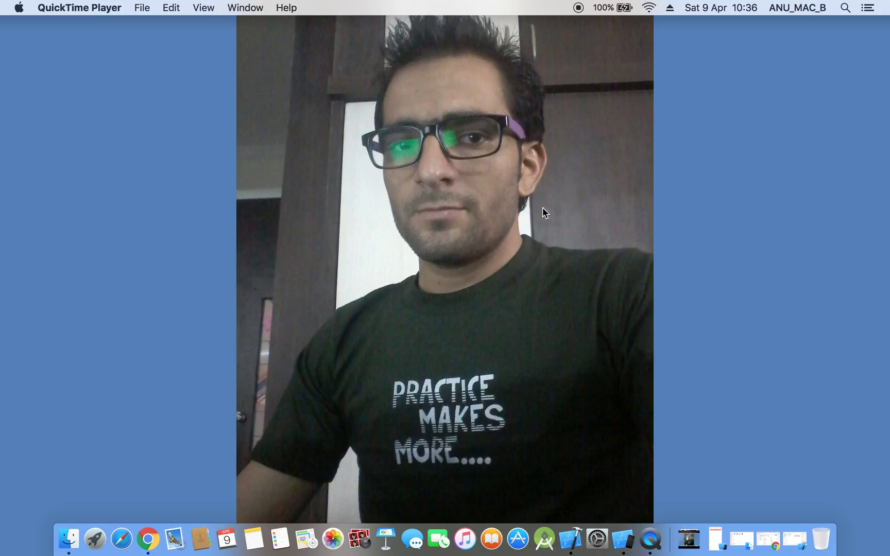
Rerun LabelApp on the iPhone 6s simulator, stopping the previous run.
{"action": "left_click", "coordinate": [570, 538]}
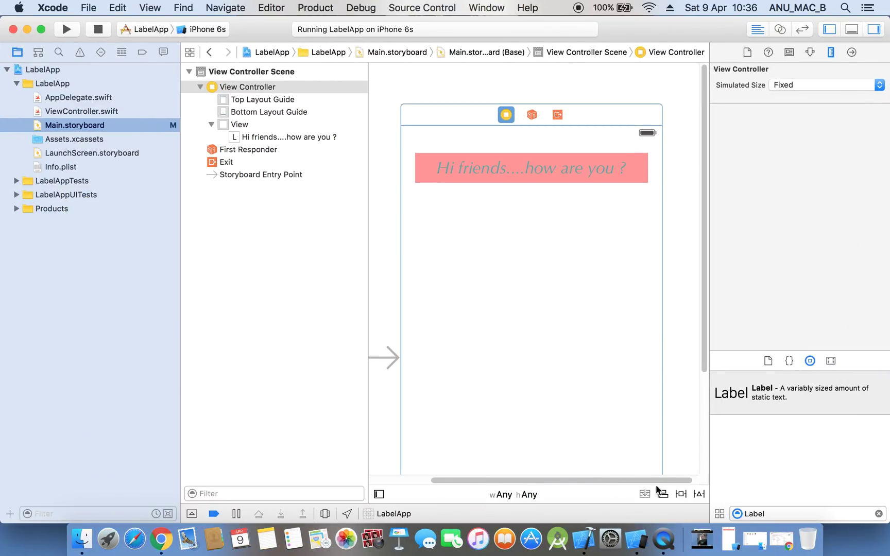
{"action": "left_click", "coordinate": [635, 535]}
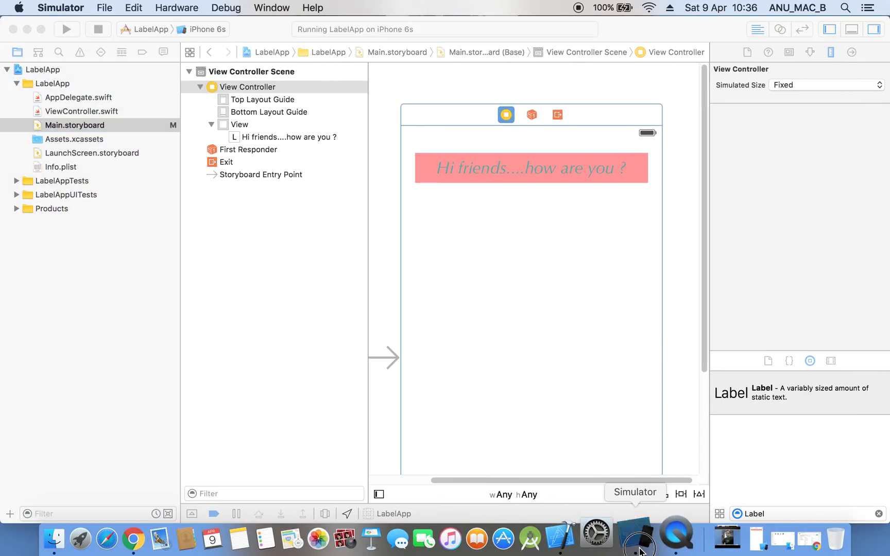
{"action": "left_click", "coordinate": [67, 29]}
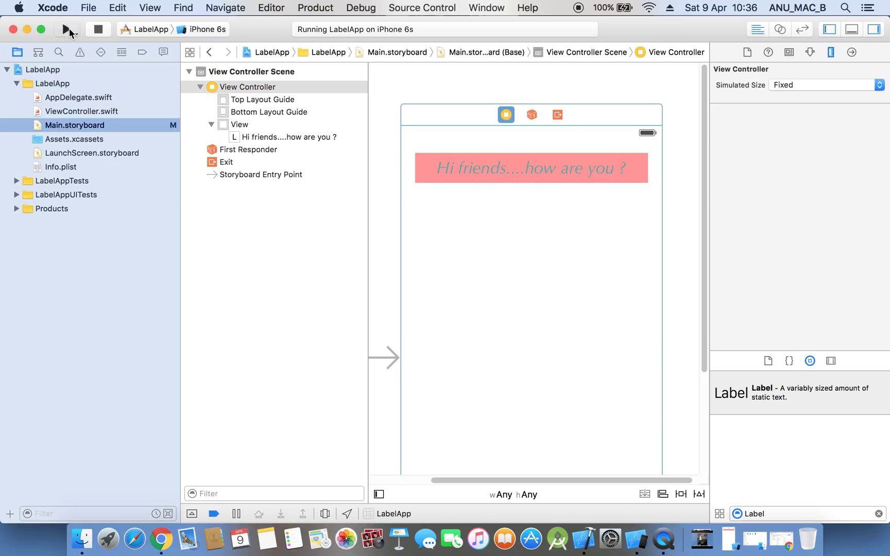
{"action": "left_click", "coordinate": [549, 131]}
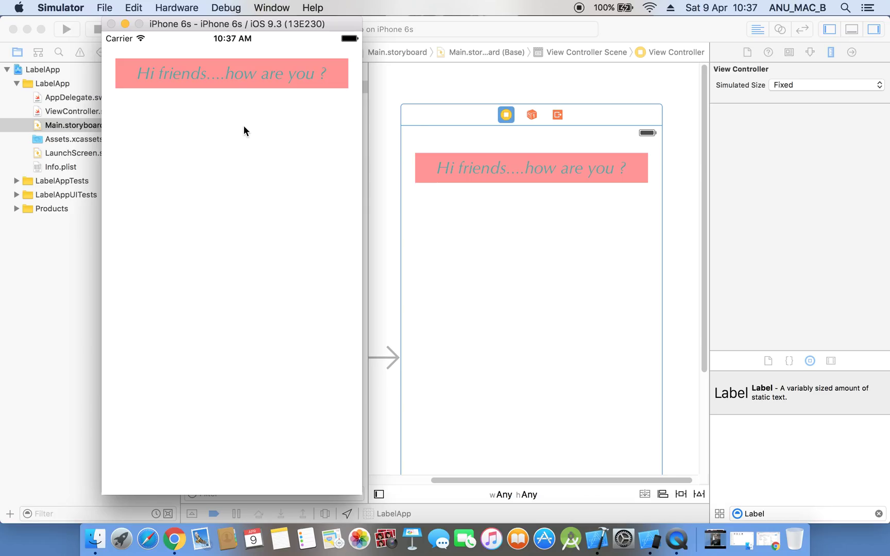
Rotate the iPhone 6s between portrait and landscape repeatedly, then quit Simulator.
{"action": "key", "text": "super+Left"}
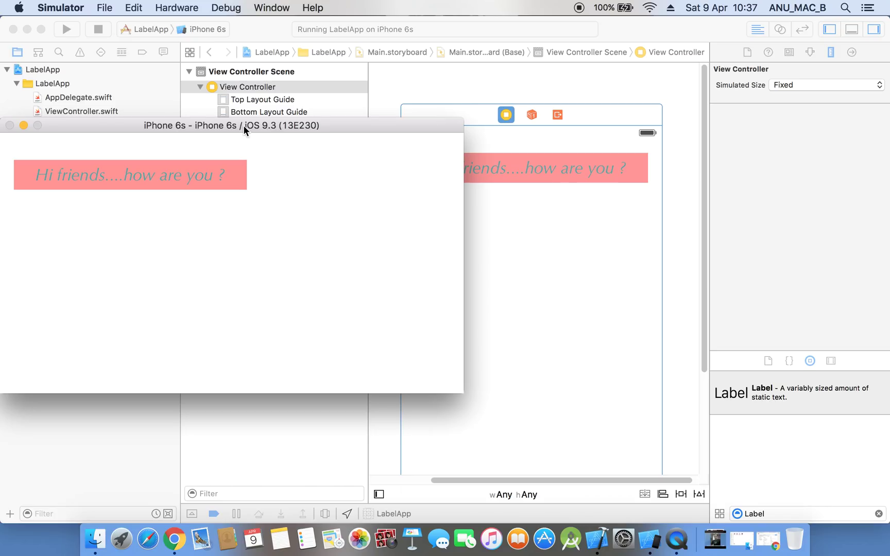
{"action": "left_click_drag", "start_coordinate": [244, 125], "coordinate": [269, 122]}
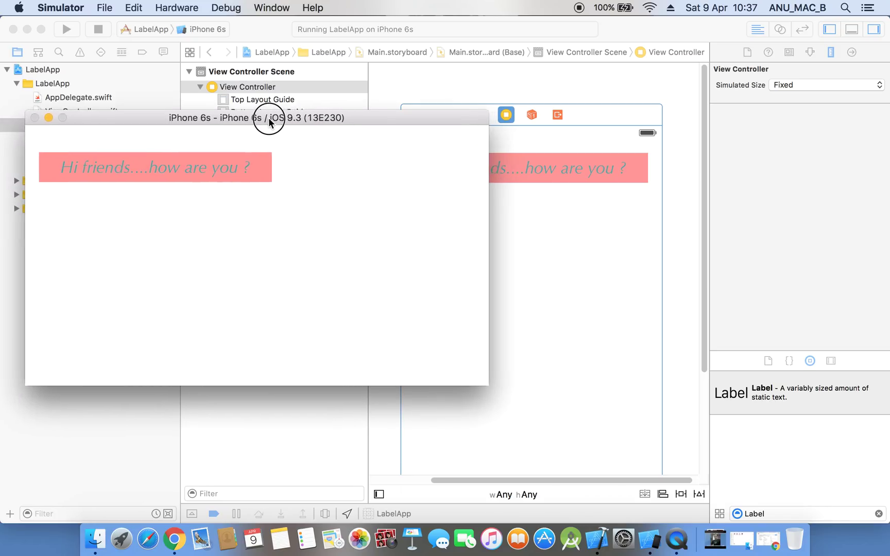
{"action": "key", "text": "super+Right"}
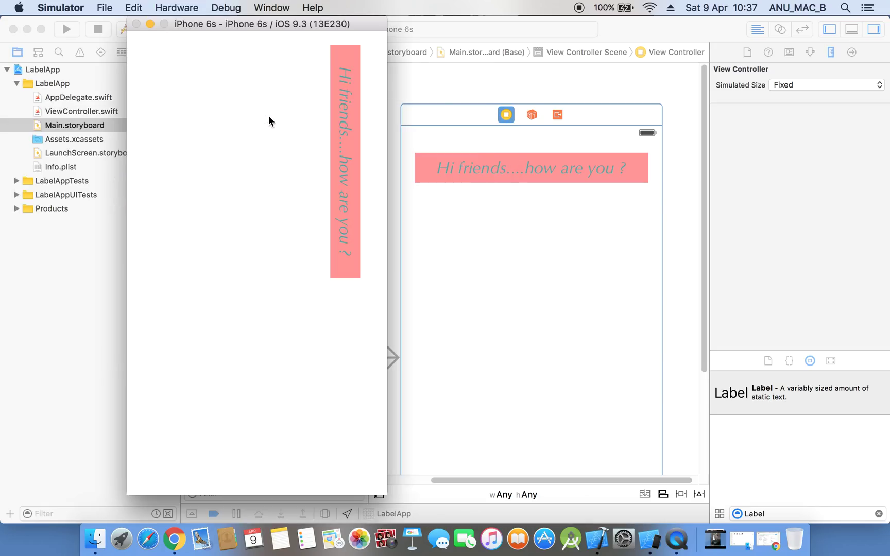
{"action": "key", "text": "super+Left"}
{"action": "key", "text": "super+Right"}
{"action": "key", "text": "super+Left"}
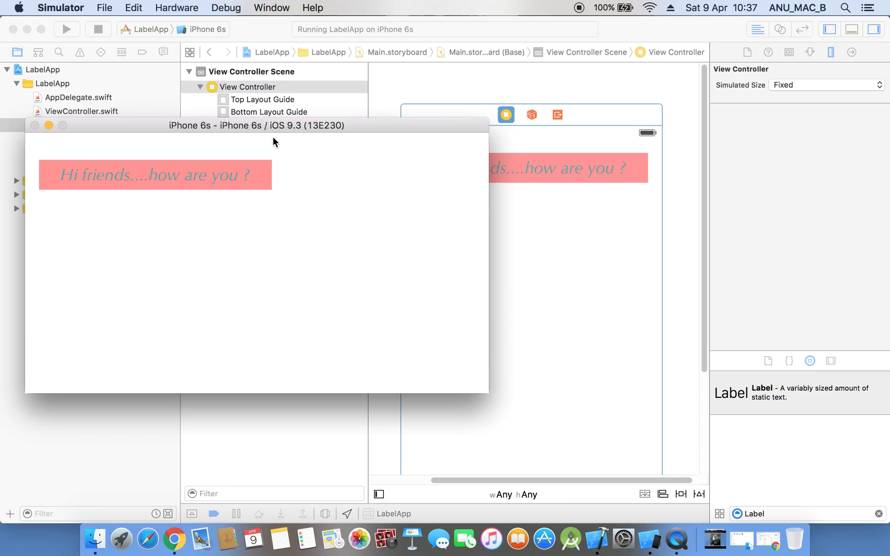
{"action": "key", "text": "super+Right"}
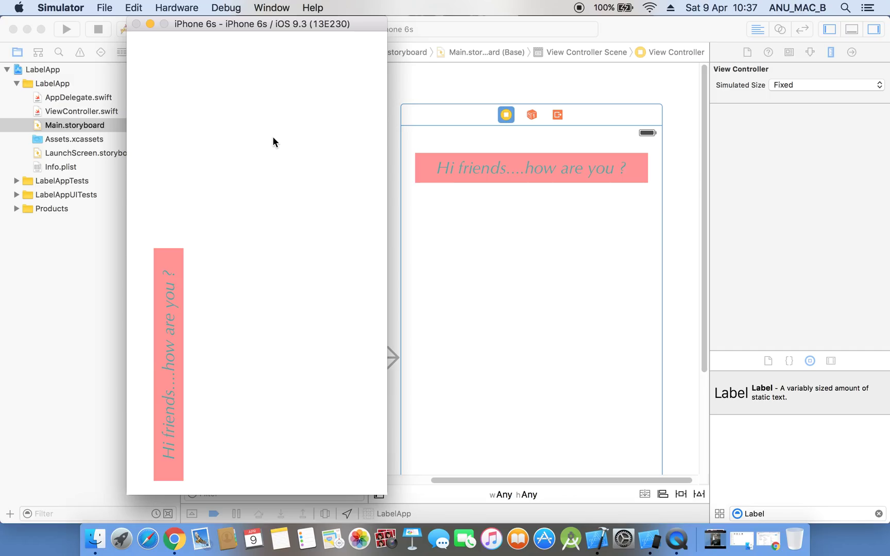
{"action": "key", "text": "super+Left"}
{"action": "key", "text": "super+Right"}
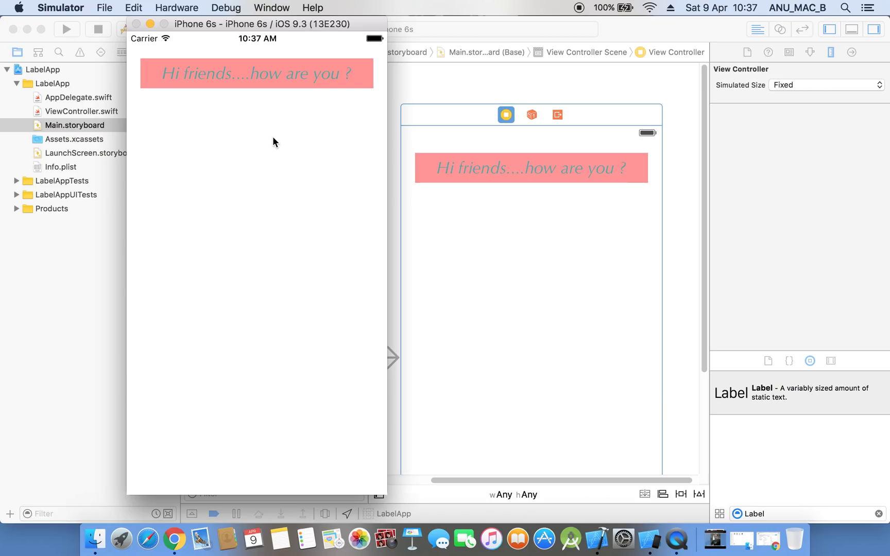
{"action": "key", "text": "super+Left"}
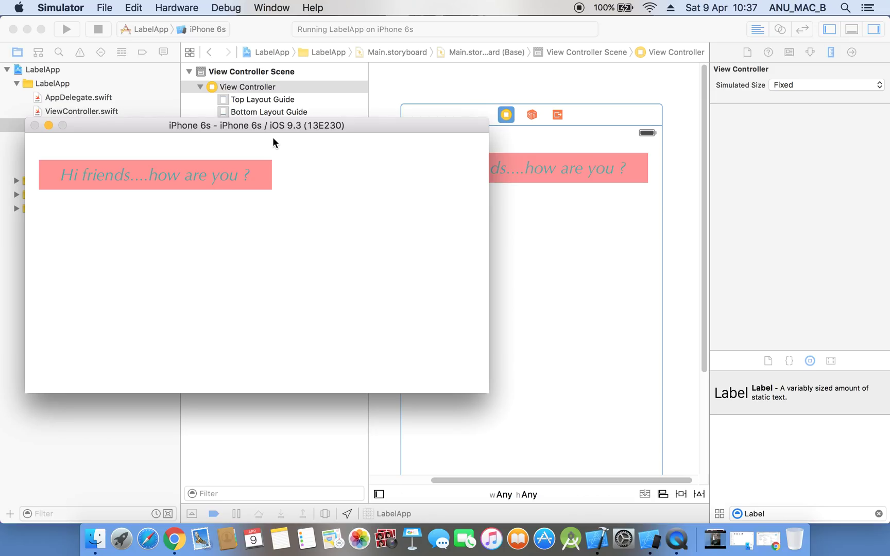
{"action": "key", "text": "super+Left"}
{"action": "key", "text": "super+Left"}
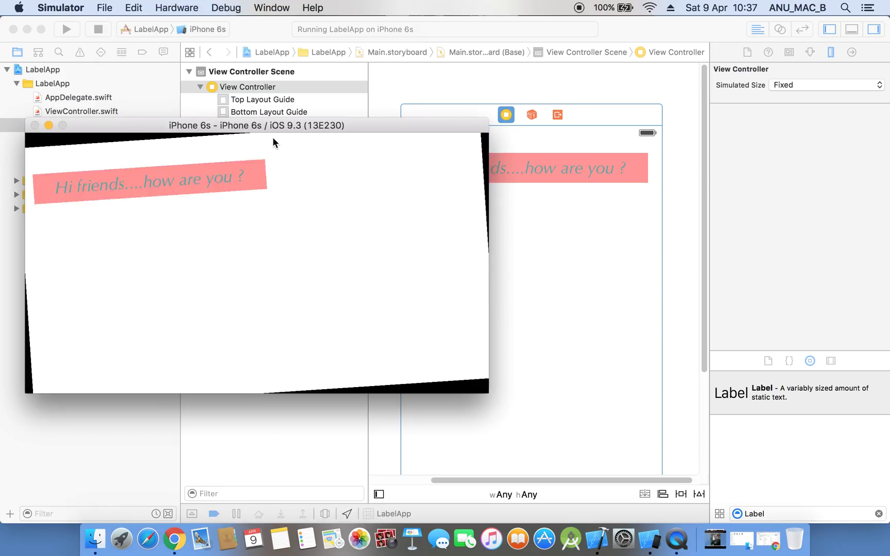
{"action": "key", "text": "super+Left"}
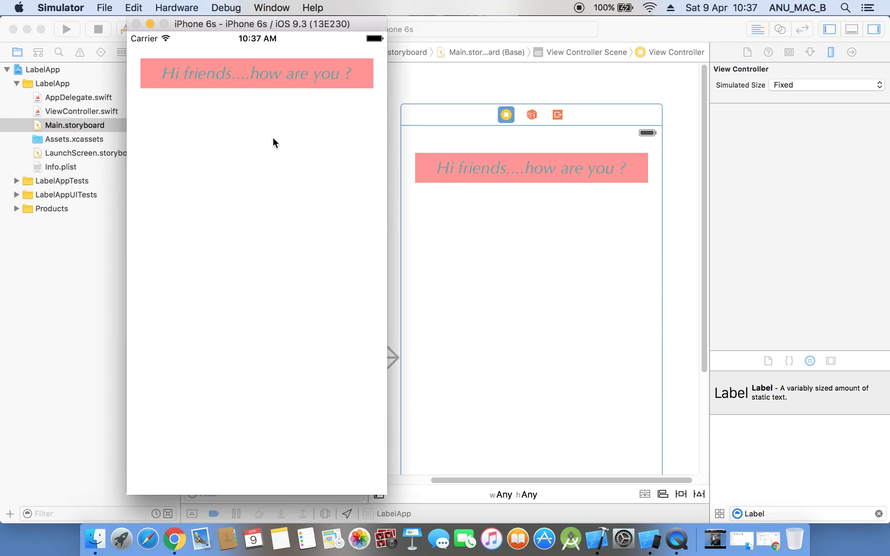
{"action": "key", "text": "super+q"}
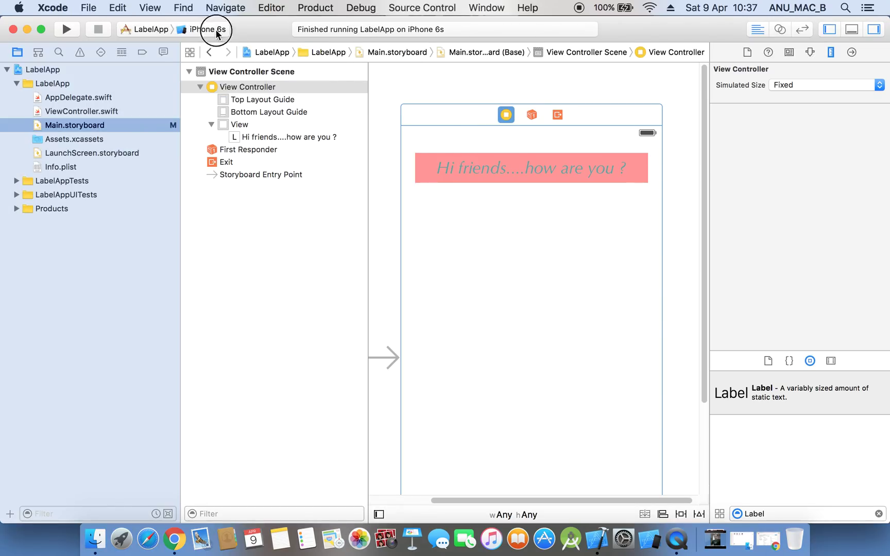
{"action": "left_click", "coordinate": [212, 29]}
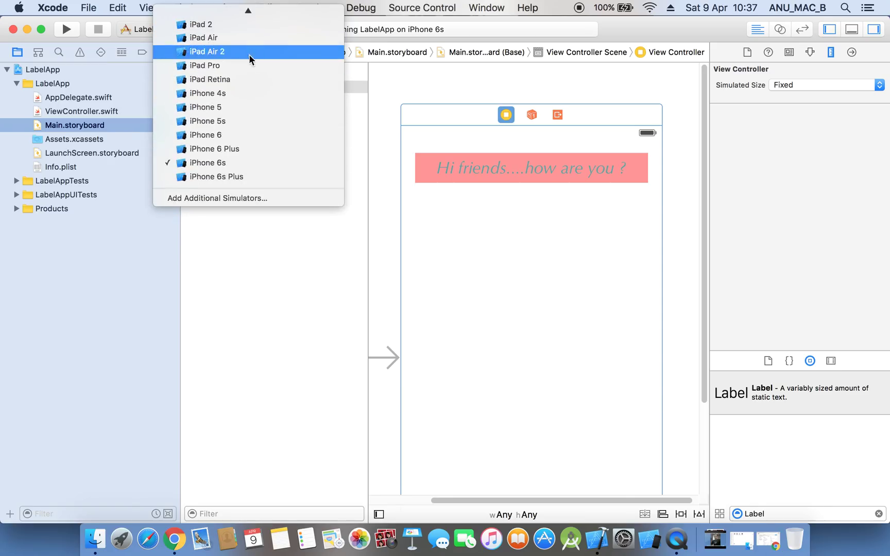
Run LabelApp on iPhone 6s Plus, inspect the pink label in portrait, then quit Simulator.
{"action": "left_click", "coordinate": [239, 177]}
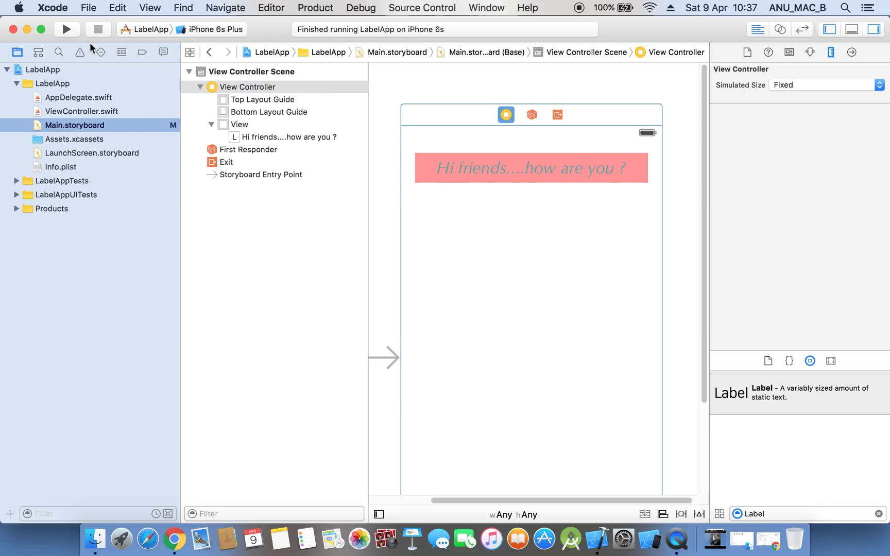
{"action": "left_click", "coordinate": [67, 29]}
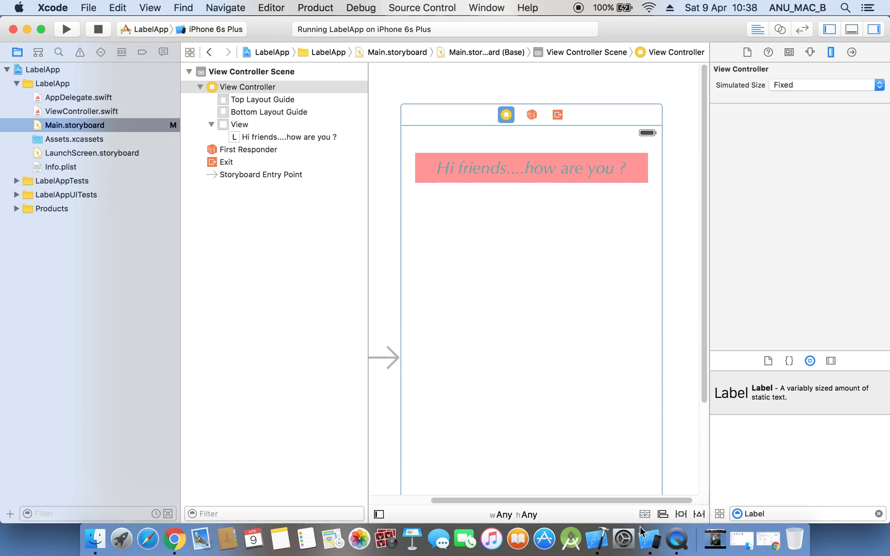
{"action": "left_click", "coordinate": [646, 545]}
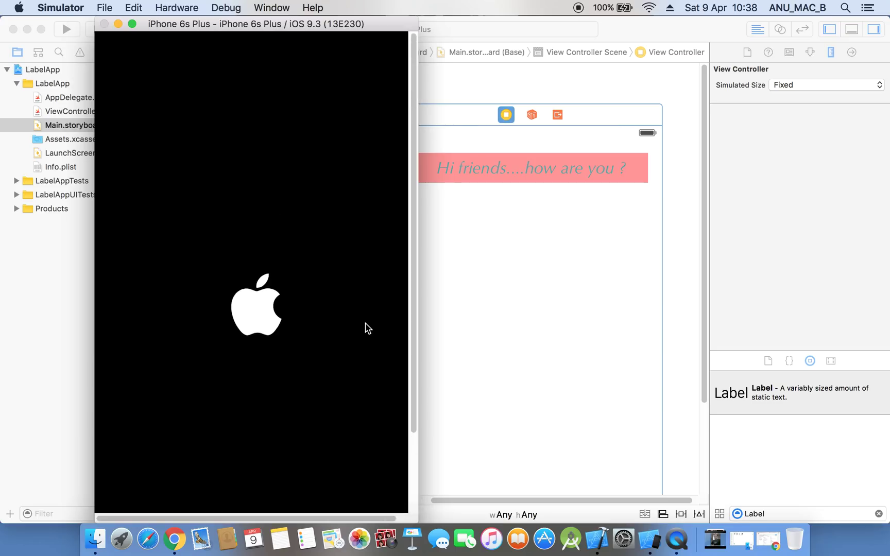
{"action": "left_click", "coordinate": [103, 6]}
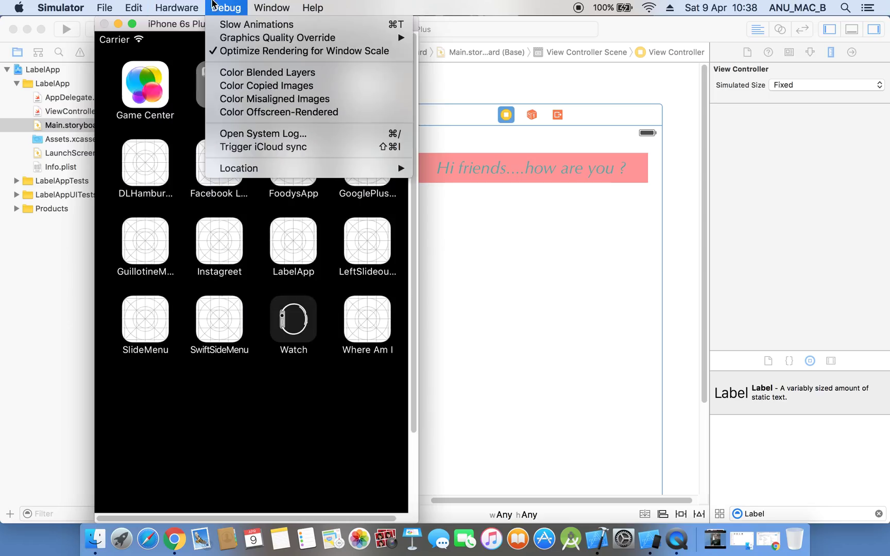
{"action": "left_click", "coordinate": [391, 267]}
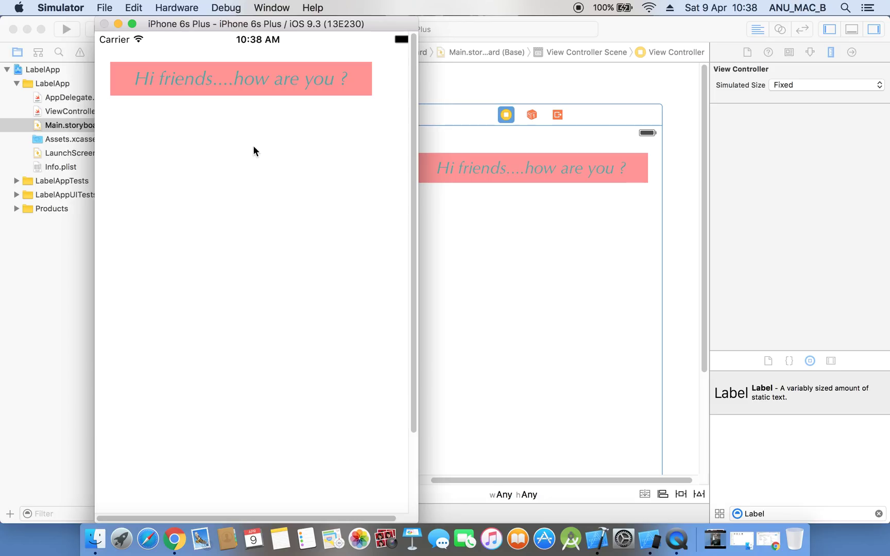
{"action": "scroll", "coordinate": [269, 223], "scroll_direction": "down", "scroll_amount": 5}
{"action": "scroll", "coordinate": [269, 223], "scroll_direction": "up", "scroll_amount": 3}
{"action": "scroll", "coordinate": [272, 228], "scroll_direction": "up", "scroll_amount": 2}
{"action": "scroll", "coordinate": [278, 226], "scroll_direction": "down", "scroll_amount": 3}
{"action": "key", "text": "super+q"}
Target iPhone 6s again and select the pink Hi friends label to view its frame.
{"action": "left_click", "coordinate": [212, 29]}
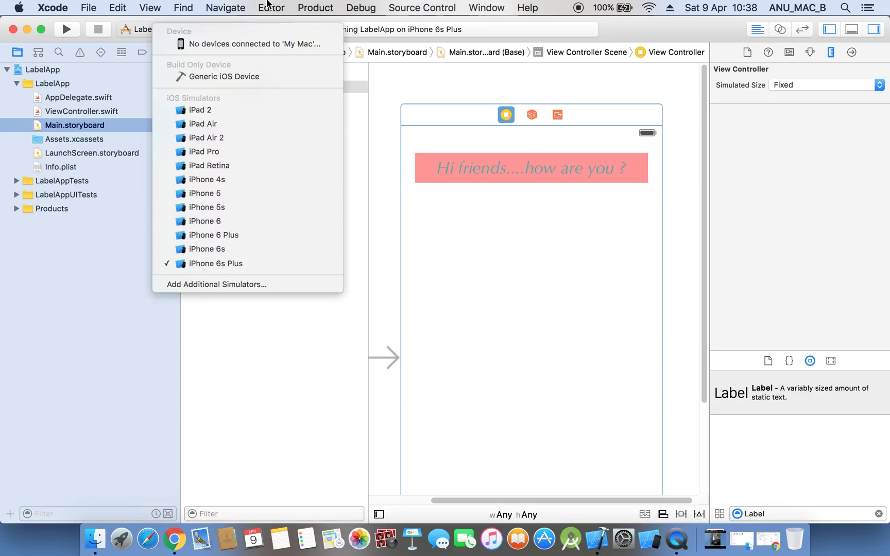
{"action": "key", "text": "Escape"}
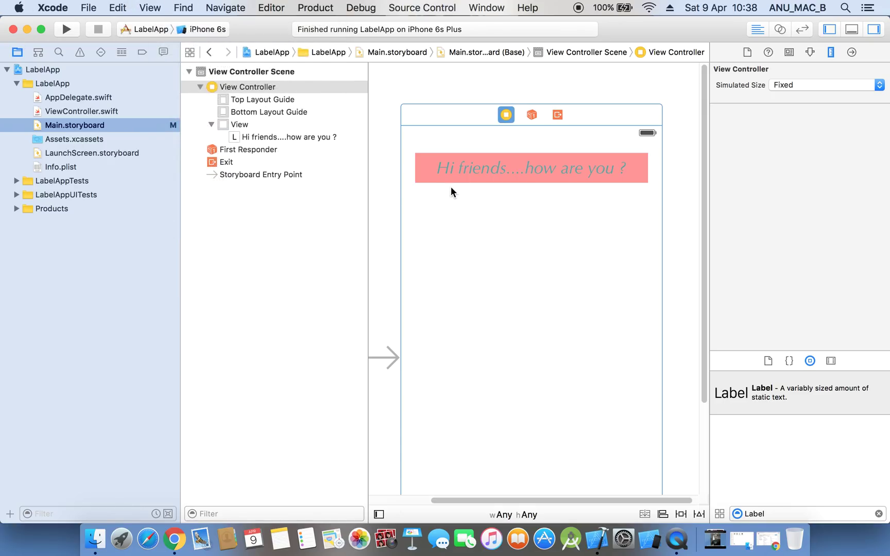
{"action": "left_click", "coordinate": [473, 173]}
{"action": "left_click", "coordinate": [486, 305]}
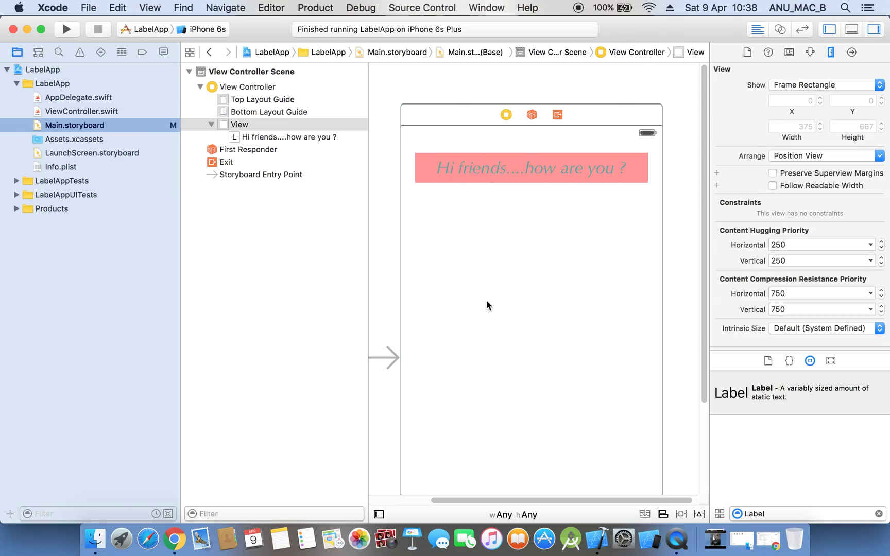
{"action": "left_click", "coordinate": [457, 169]}
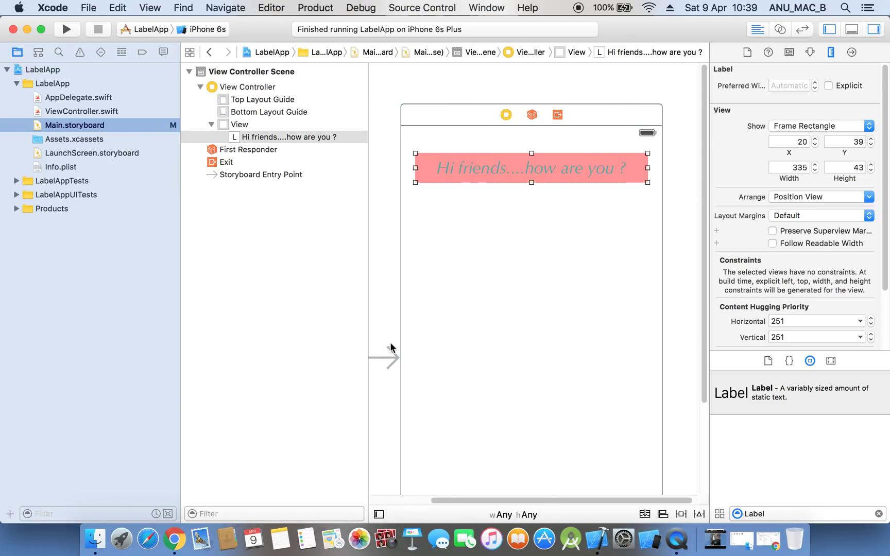
{"action": "scroll", "coordinate": [589, 367], "scroll_direction": "down", "scroll_amount": 5}
{"action": "scroll", "coordinate": [590, 367], "scroll_direction": "up", "scroll_amount": 5}
Add a new label below the pink label, centred and about 284 wide.
{"action": "left_click", "coordinate": [675, 279]}
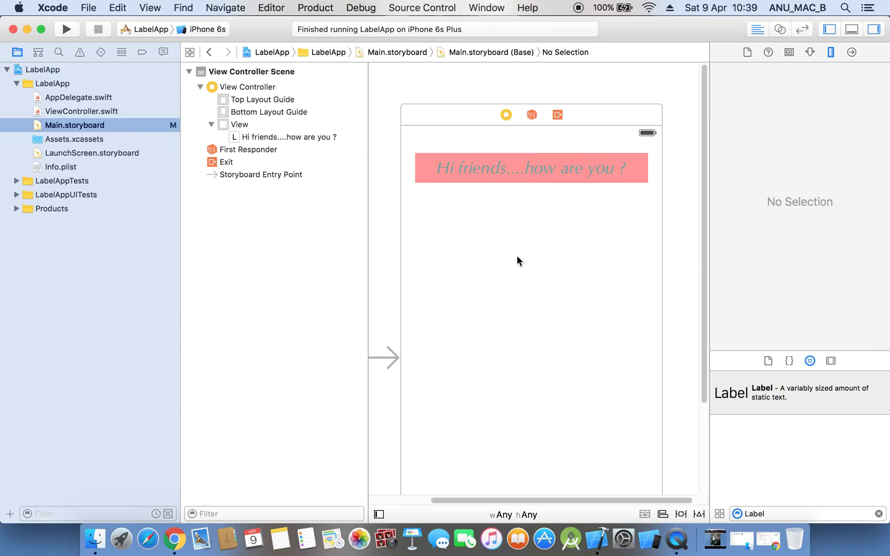
{"action": "left_click_drag", "start_coordinate": [844, 401], "coordinate": [525, 214]}
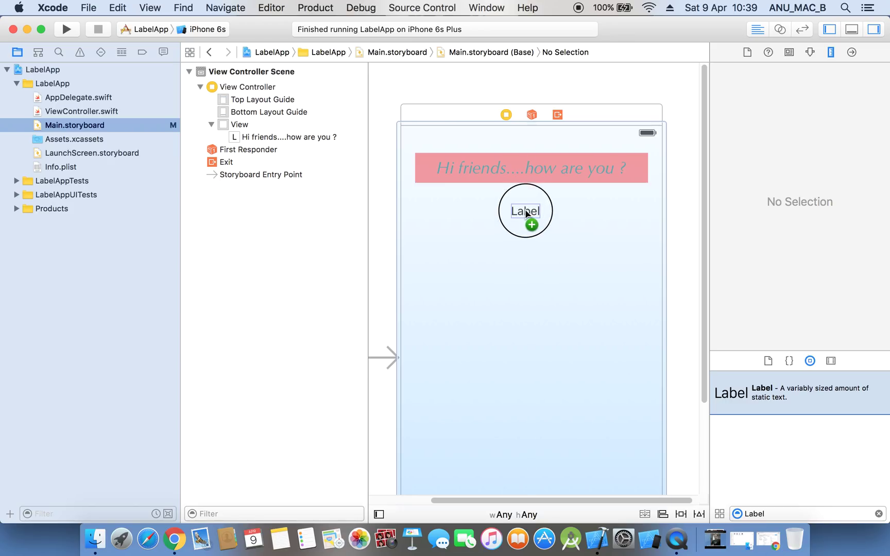
{"action": "mouse_move", "coordinate": [525, 214]}
{"action": "left_mouse_down"}
{"action": "mouse_move", "coordinate": [532, 238]}
{"action": "mouse_move", "coordinate": [645, 226]}
{"action": "left_mouse_up"}
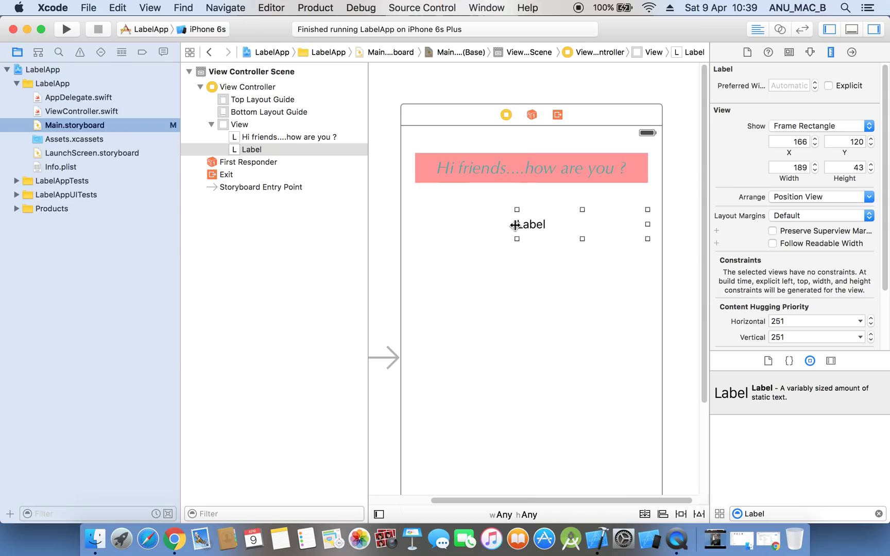
{"action": "left_click_drag", "start_coordinate": [515, 224], "coordinate": [413, 228]}
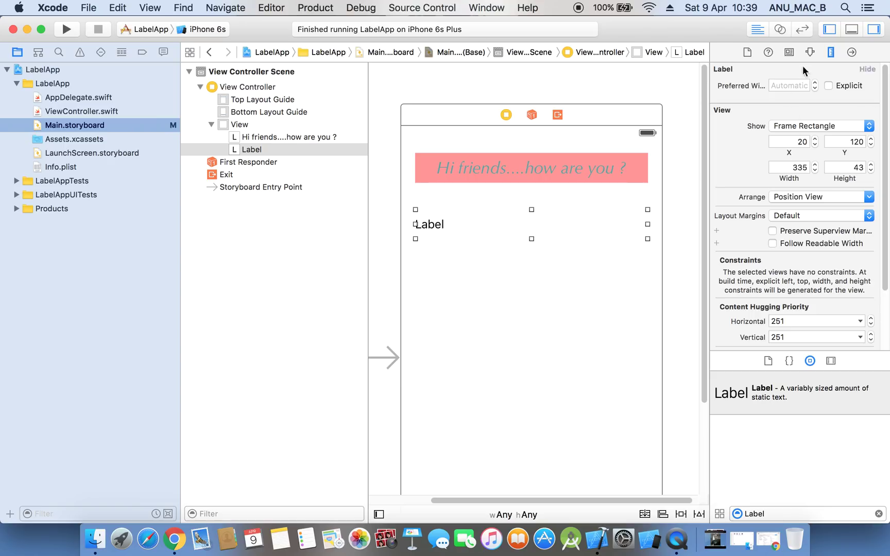
Change the new label's text to 'Constraints' with centred alignment.
{"action": "key", "text": "super+alt+4"}
{"action": "double_click", "coordinate": [813, 106]}
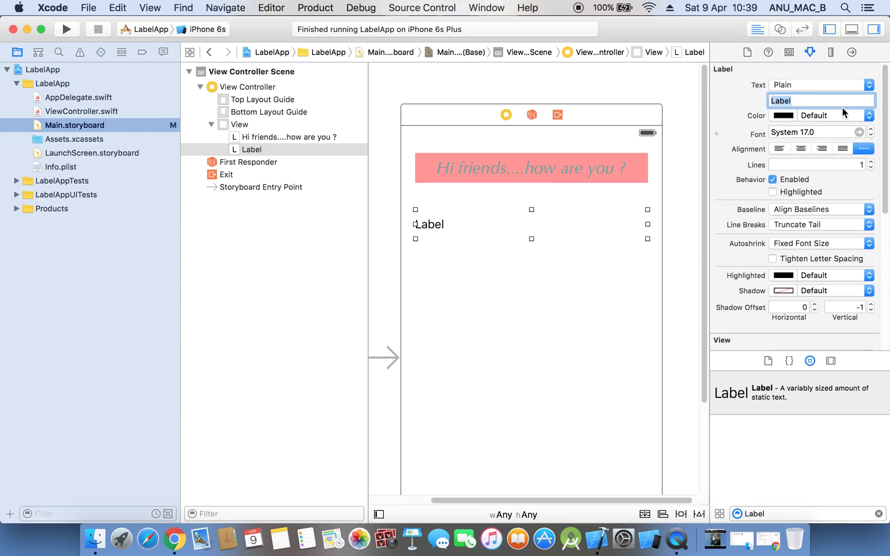
{"action": "type", "text": "Cons"}
{"action": "type", "text": "traints"}
{"action": "left_click", "coordinate": [801, 149]}
{"action": "key", "text": "Return"}
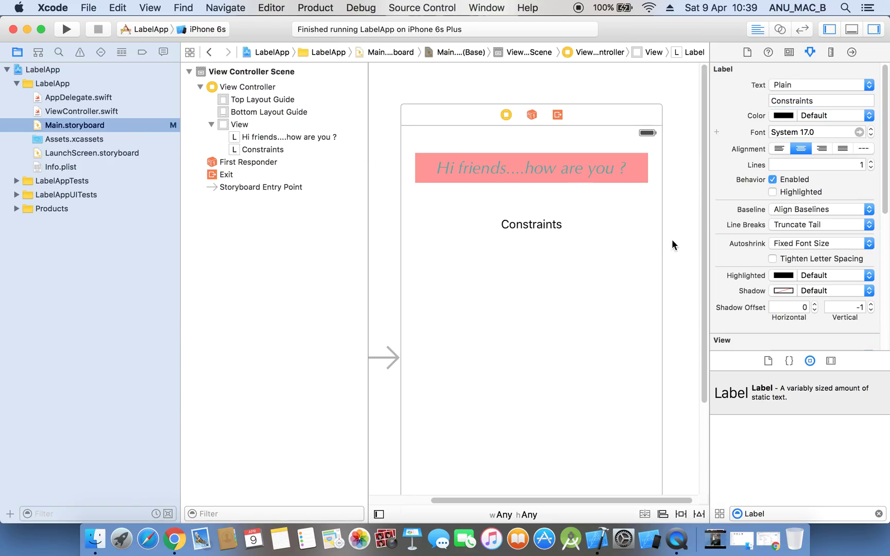
{"action": "left_click", "coordinate": [672, 239]}
Select the Hi friends label and hide the Utilities inspector.
{"action": "left_click", "coordinate": [527, 171]}
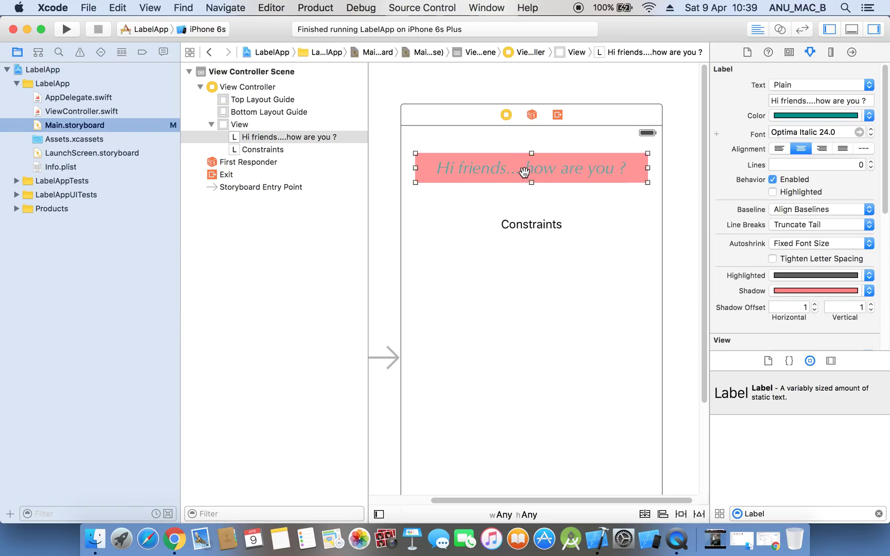
{"action": "left_click", "coordinate": [535, 174]}
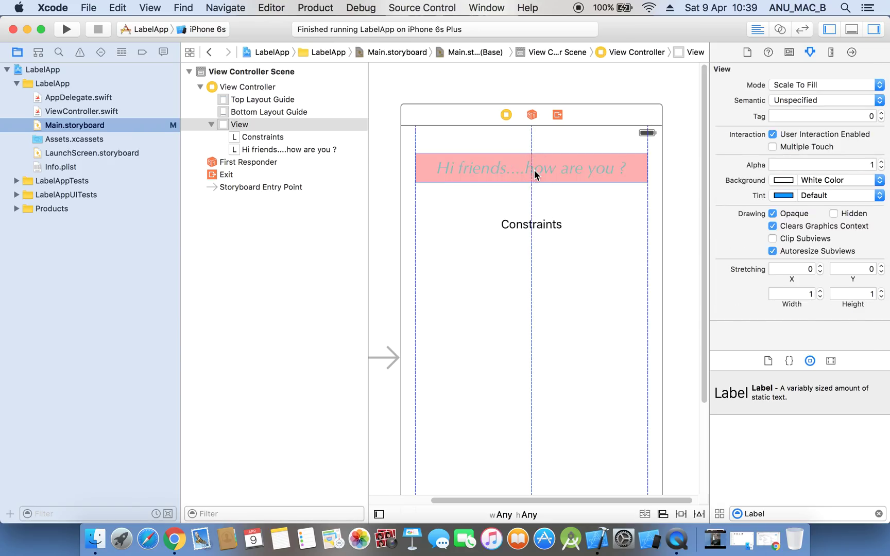
{"action": "left_click", "coordinate": [534, 174]}
{"action": "left_click", "coordinate": [532, 225]}
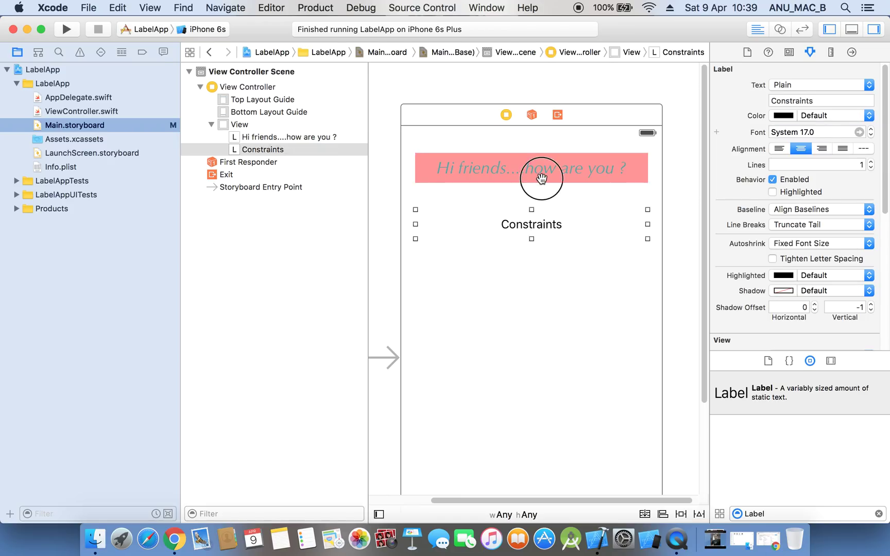
{"action": "left_click", "coordinate": [541, 178]}
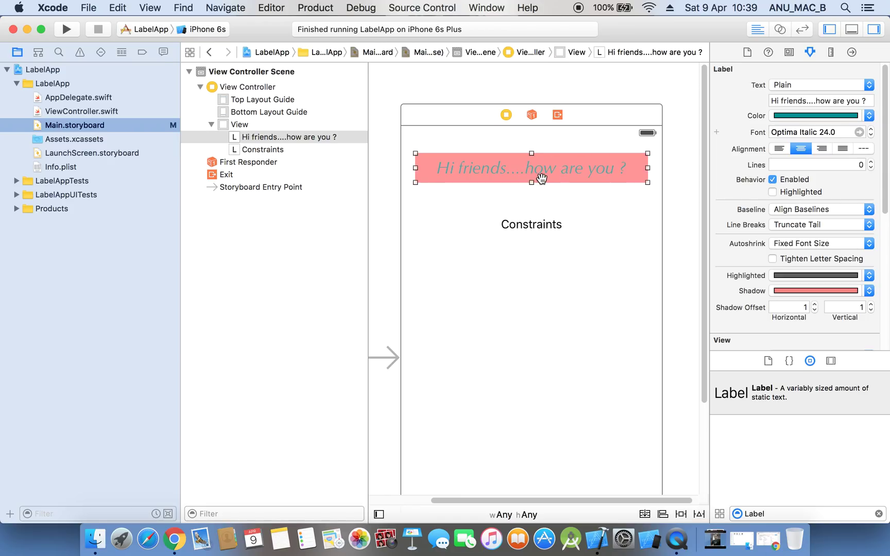
{"action": "left_click", "coordinate": [874, 29]}
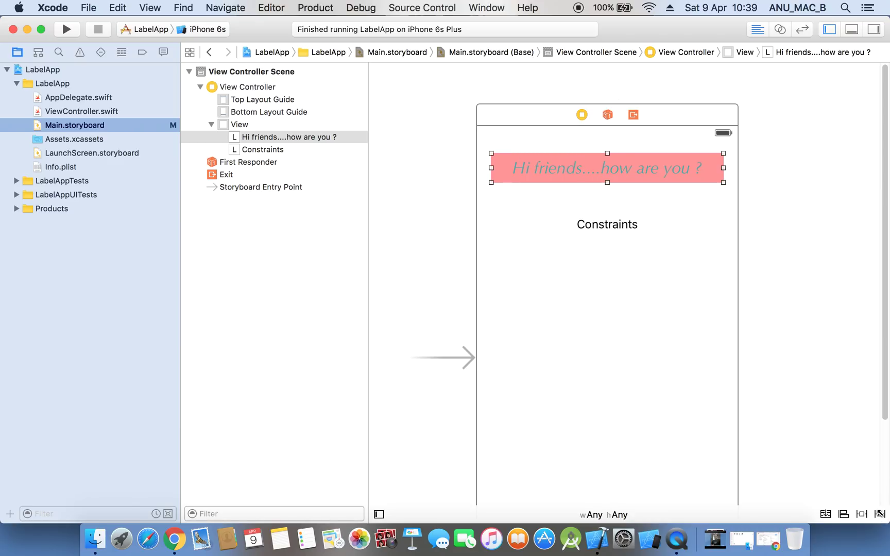
Browse the Resolve, Pin and Align constraint popovers without applying anything.
{"action": "left_click", "coordinate": [617, 233]}
{"action": "left_click", "coordinate": [639, 176]}
{"action": "left_click", "coordinate": [879, 514]}
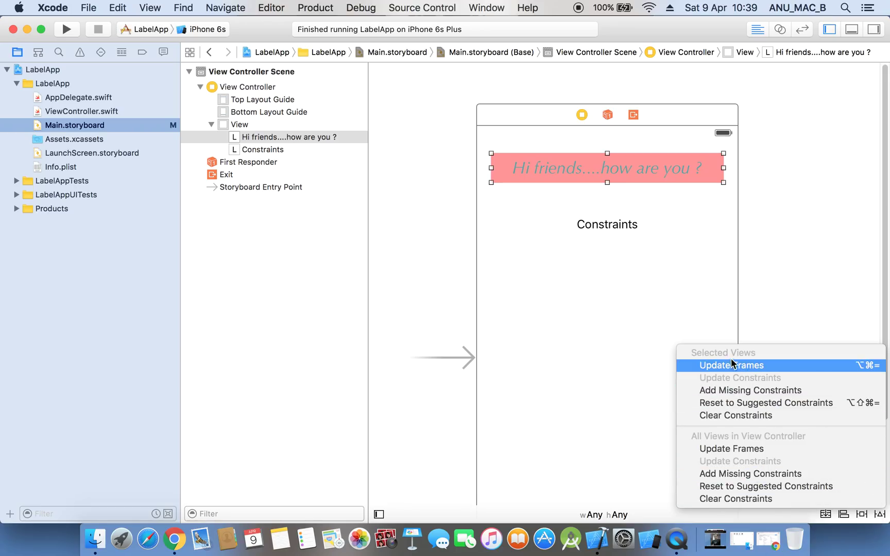
{"action": "left_click", "coordinate": [881, 516]}
{"action": "left_click", "coordinate": [880, 513]}
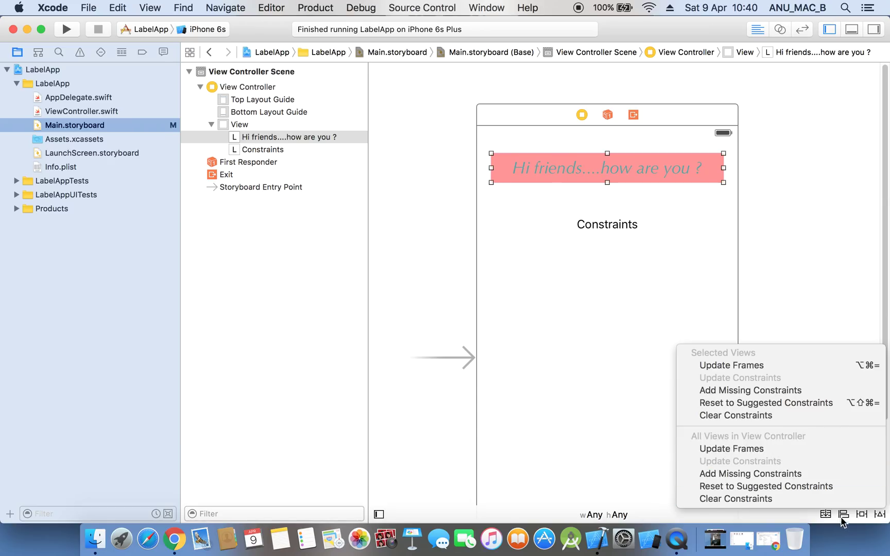
{"action": "left_click", "coordinate": [863, 520]}
{"action": "left_click", "coordinate": [863, 515]}
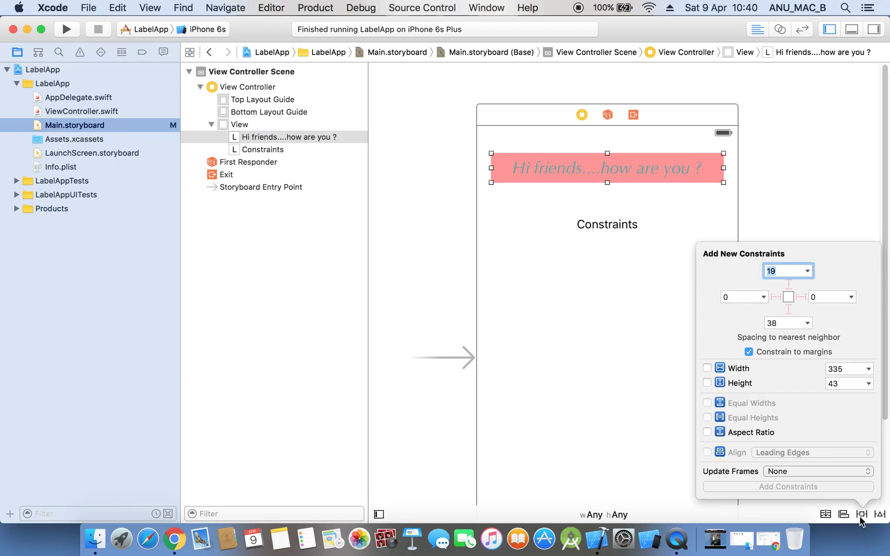
{"action": "left_click", "coordinate": [854, 515]}
{"action": "left_click", "coordinate": [848, 513]}
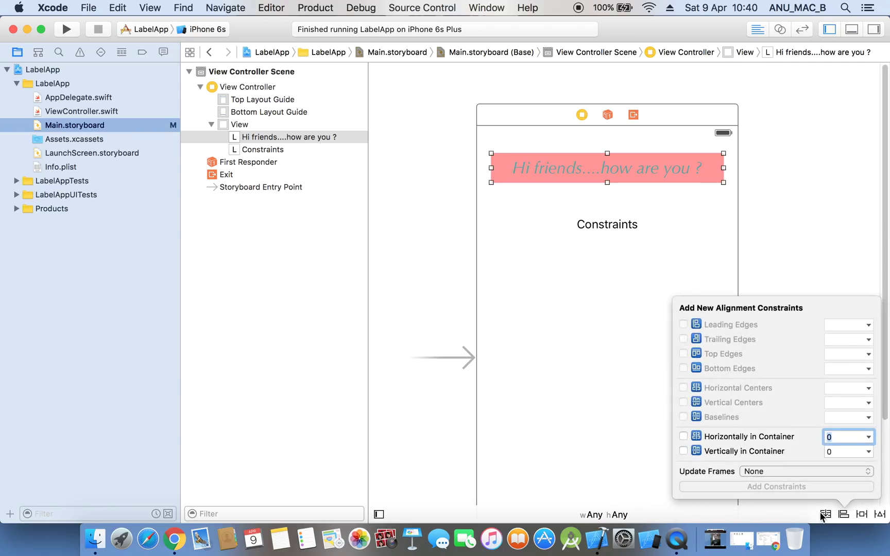
{"action": "left_click", "coordinate": [834, 512]}
Undo an accidental stack view embedding of the Hi friends label.
{"action": "left_click", "coordinate": [827, 514]}
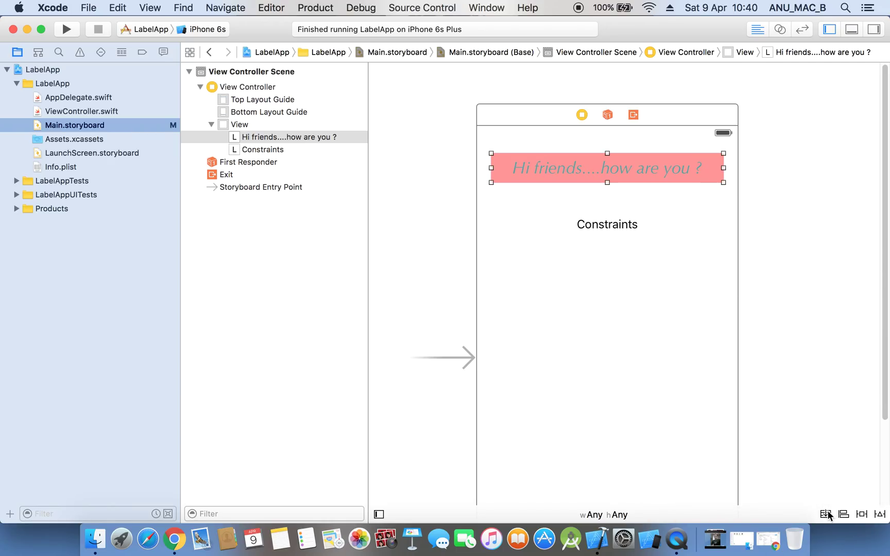
{"action": "left_click", "coordinate": [806, 342]}
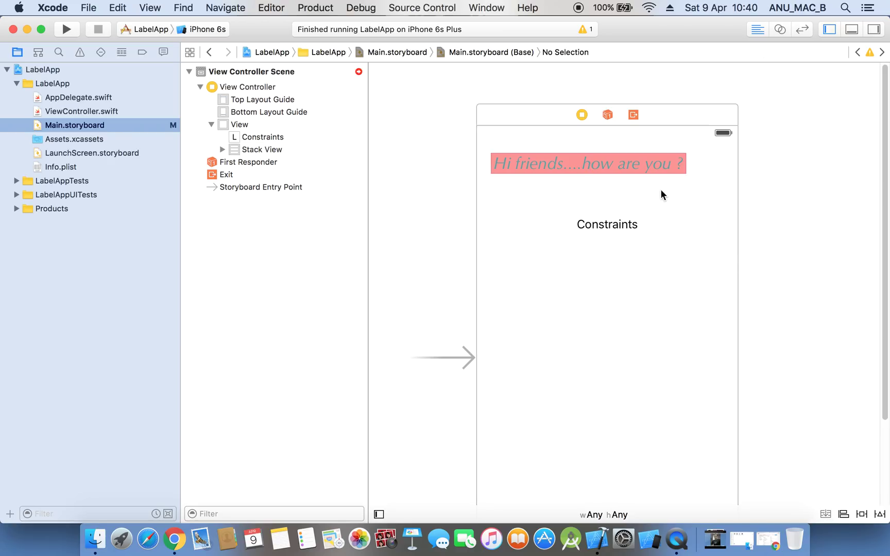
{"action": "key", "text": "super+z"}
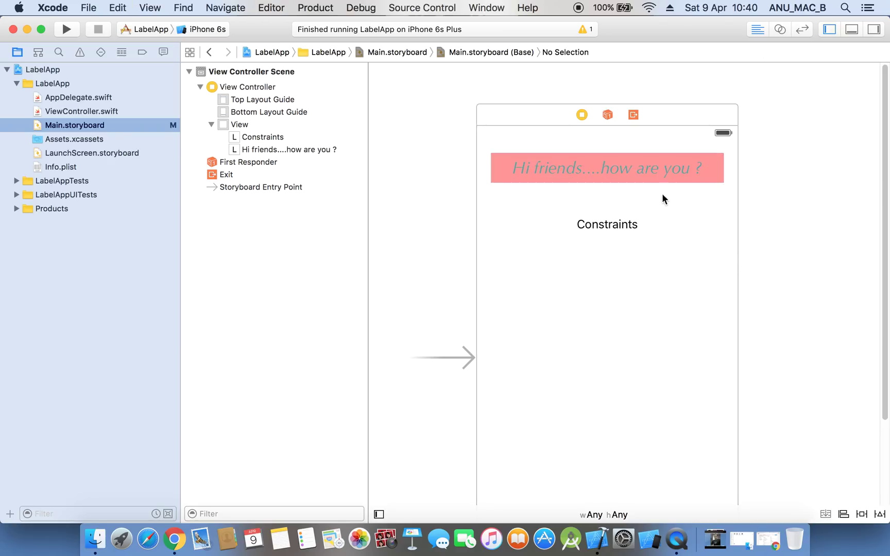
{"action": "left_click", "coordinate": [723, 167]}
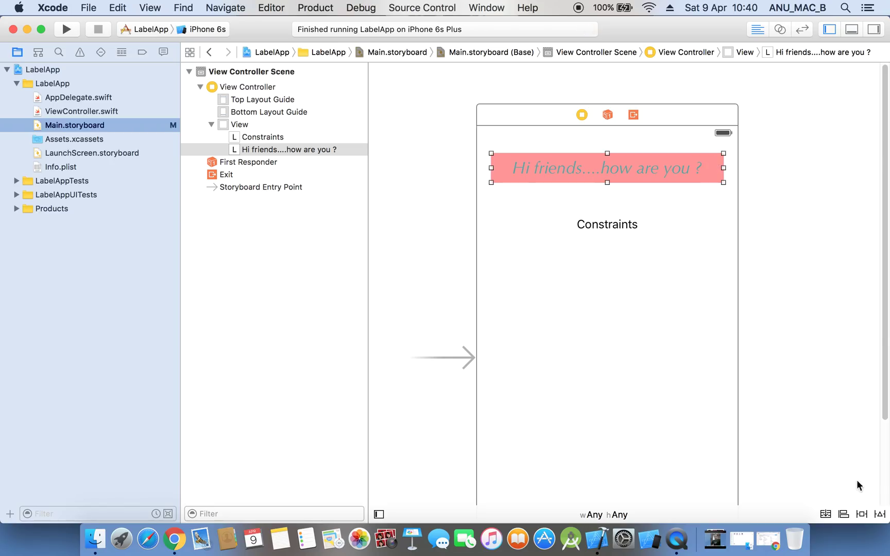
Enable the Hi friends label's top, left and right spacing struts.
{"action": "left_click", "coordinate": [862, 515]}
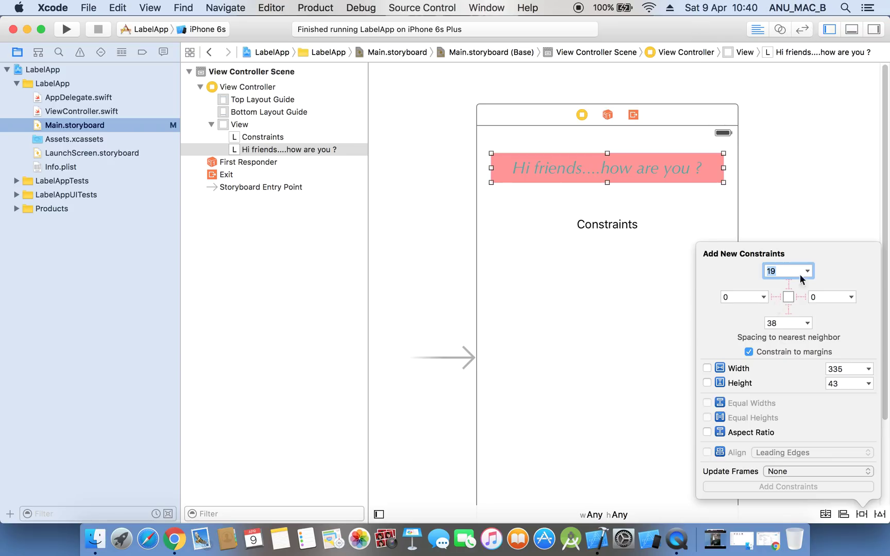
{"action": "left_click", "coordinate": [792, 287]}
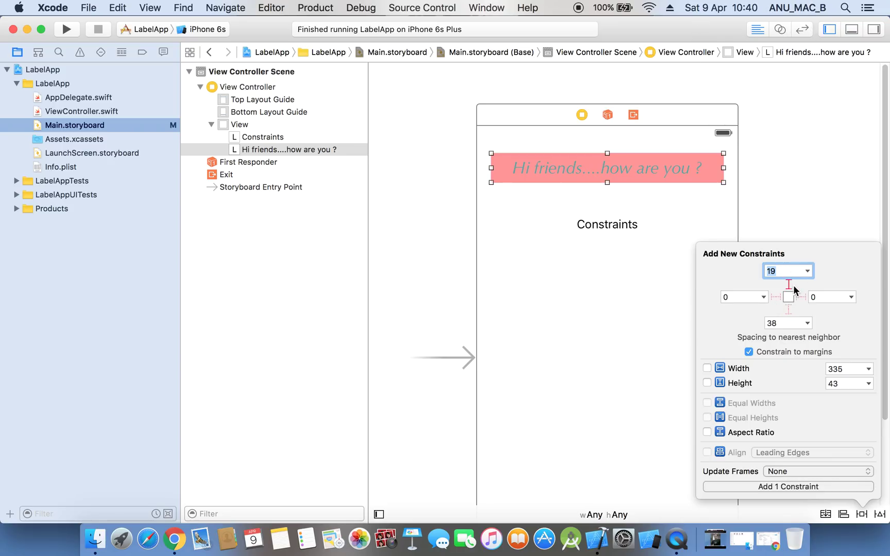
{"action": "left_click", "coordinate": [802, 297]}
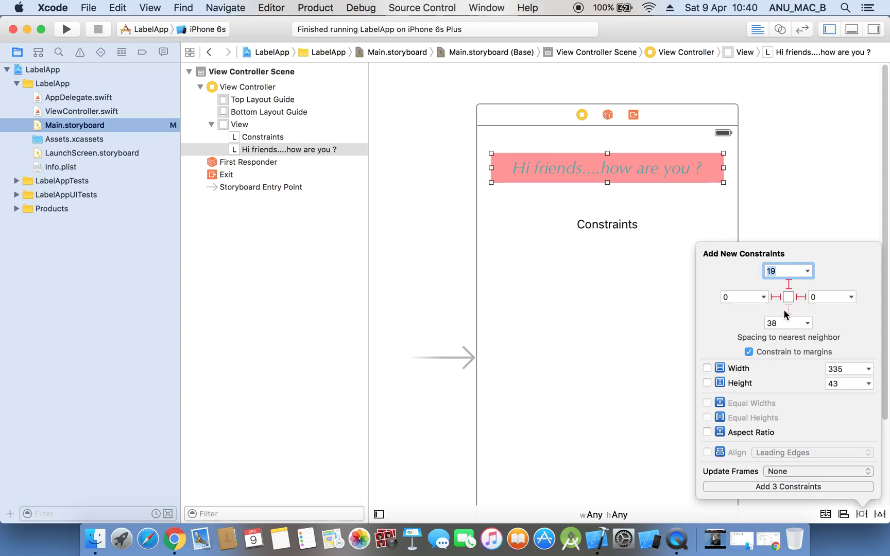
{"action": "left_click", "coordinate": [788, 312]}
{"action": "left_click", "coordinate": [777, 297]}
{"action": "left_click", "coordinate": [801, 296]}
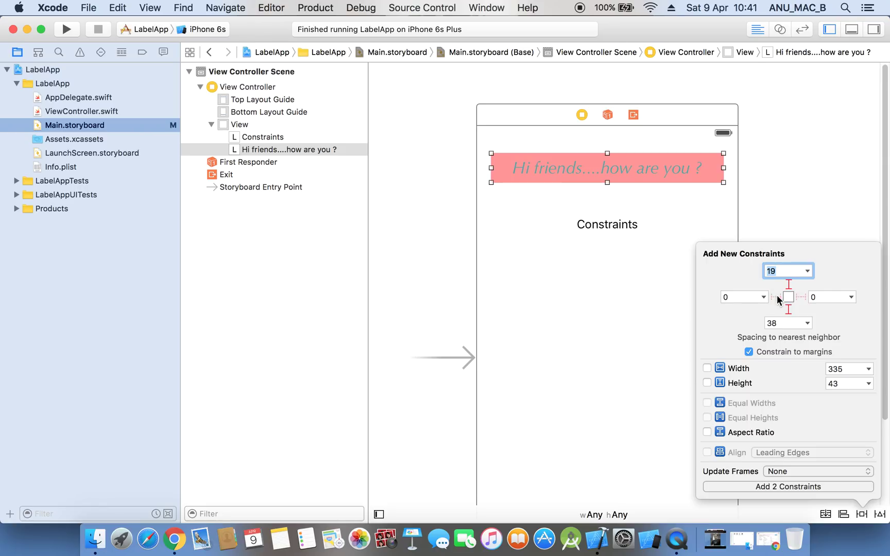
{"action": "left_click", "coordinate": [777, 298]}
{"action": "left_click", "coordinate": [739, 298]}
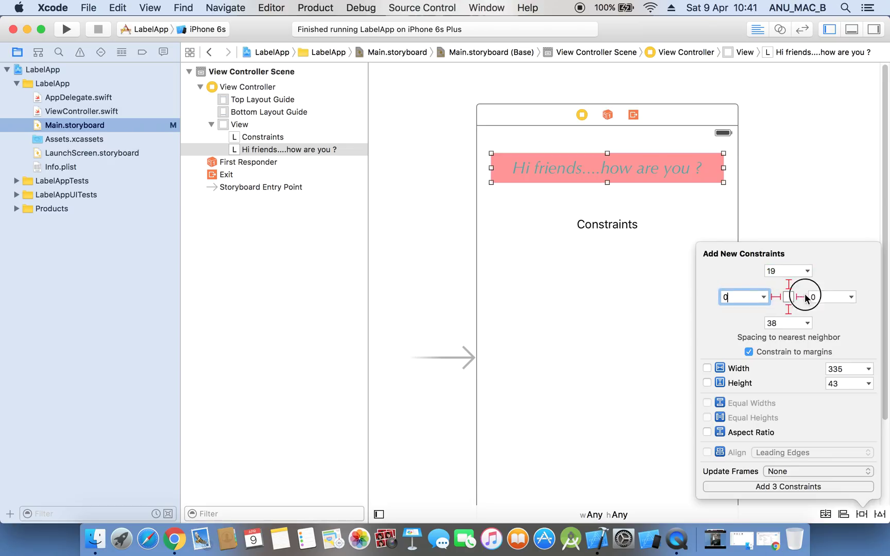
{"action": "left_click", "coordinate": [803, 297]}
{"action": "left_click", "coordinate": [800, 297]}
{"action": "left_click", "coordinate": [777, 297]}
{"action": "left_click", "coordinate": [801, 298]}
Leave Height unchecked and add the 3 spacing constraints.
{"action": "left_click", "coordinate": [737, 384]}
{"action": "left_click", "coordinate": [739, 384]}
{"action": "left_click", "coordinate": [800, 298]}
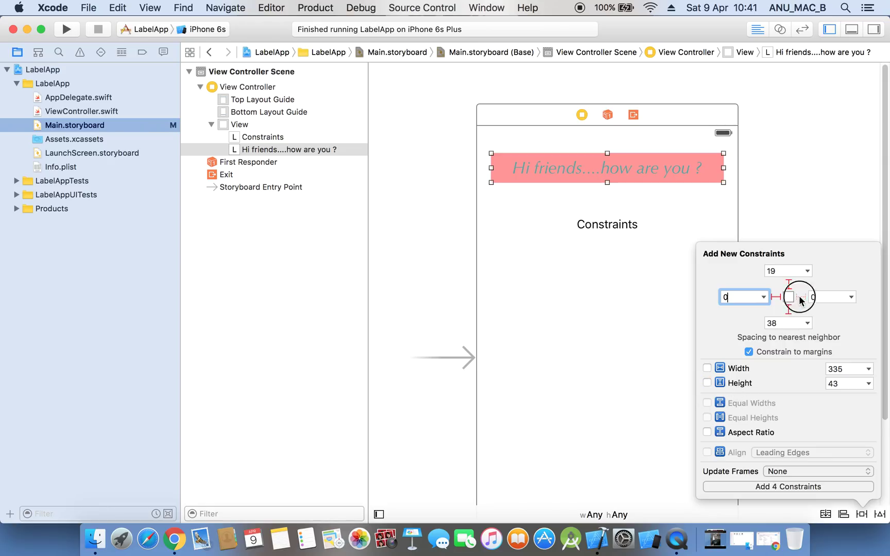
{"action": "left_click", "coordinate": [757, 485]}
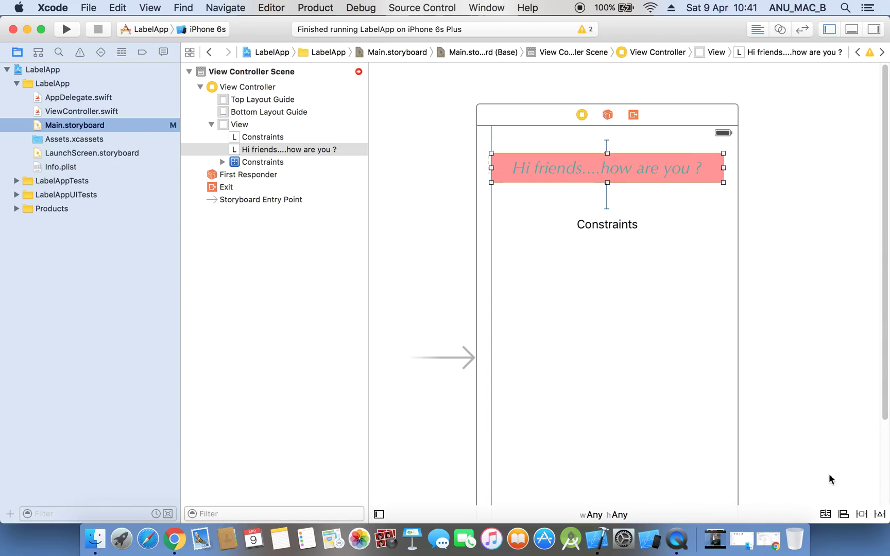
Clear all constraints from the pink Hi friends label.
{"action": "left_click", "coordinate": [879, 514]}
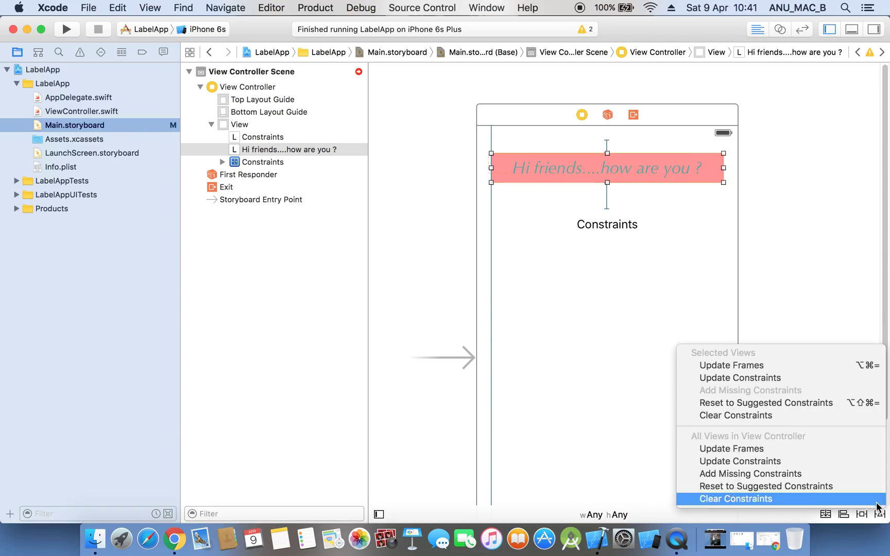
{"action": "left_click", "coordinate": [845, 416]}
{"action": "left_click", "coordinate": [788, 229]}
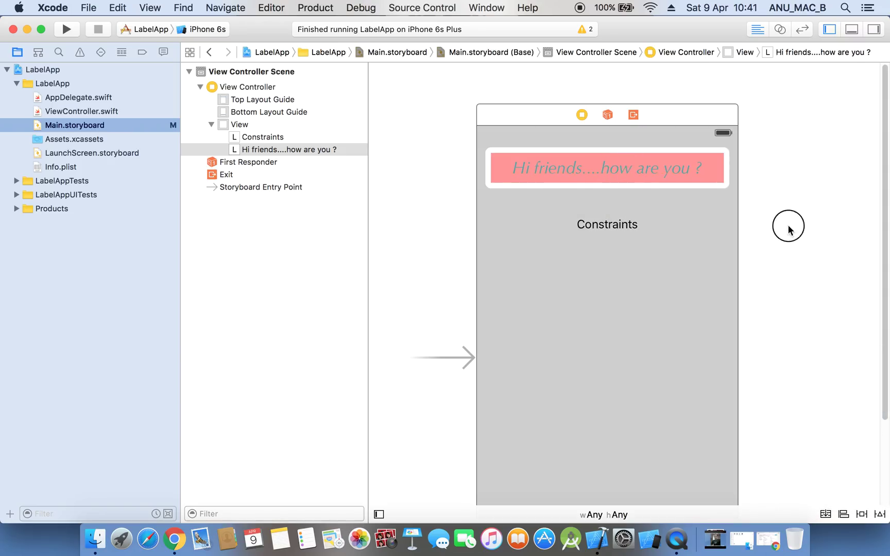
{"action": "left_click", "coordinate": [689, 167]}
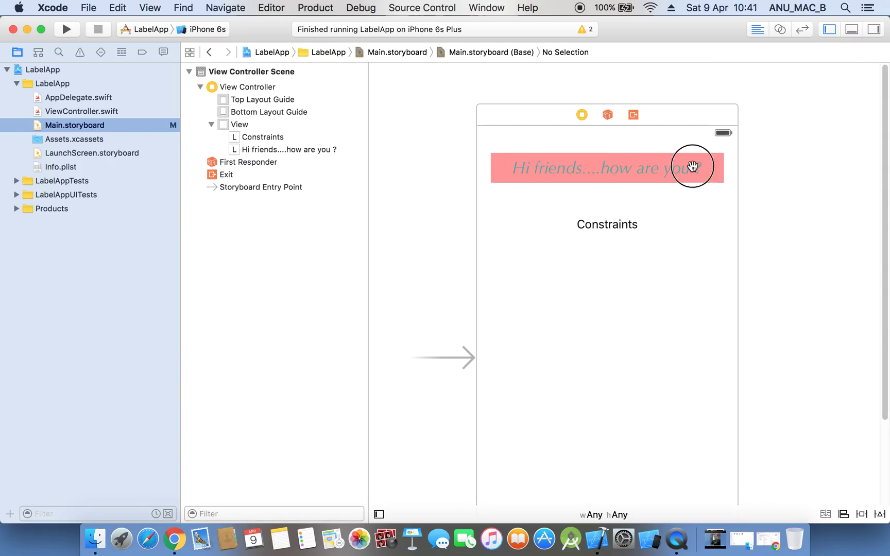
Re-add a spacing pin to the pink label, then clear its constraints again.
{"action": "left_click", "coordinate": [861, 514]}
{"action": "left_click", "coordinate": [787, 306]}
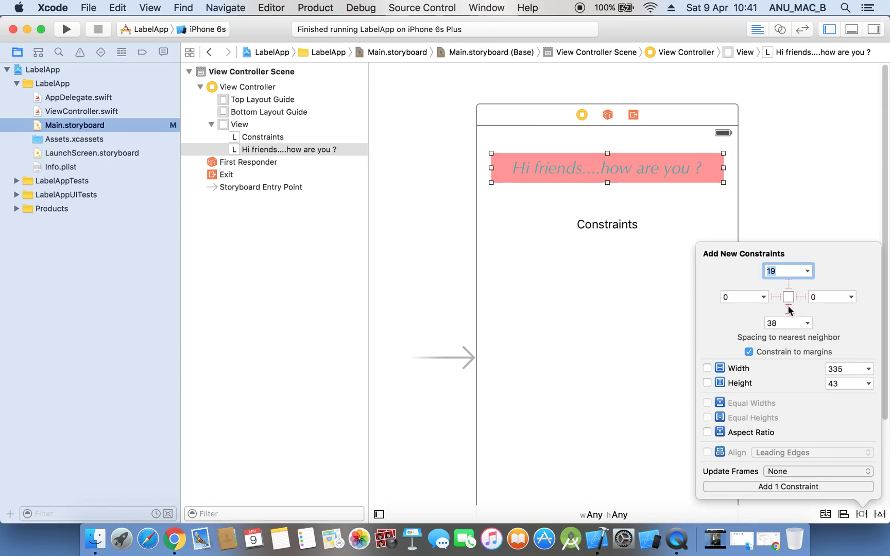
{"action": "left_click", "coordinate": [800, 486]}
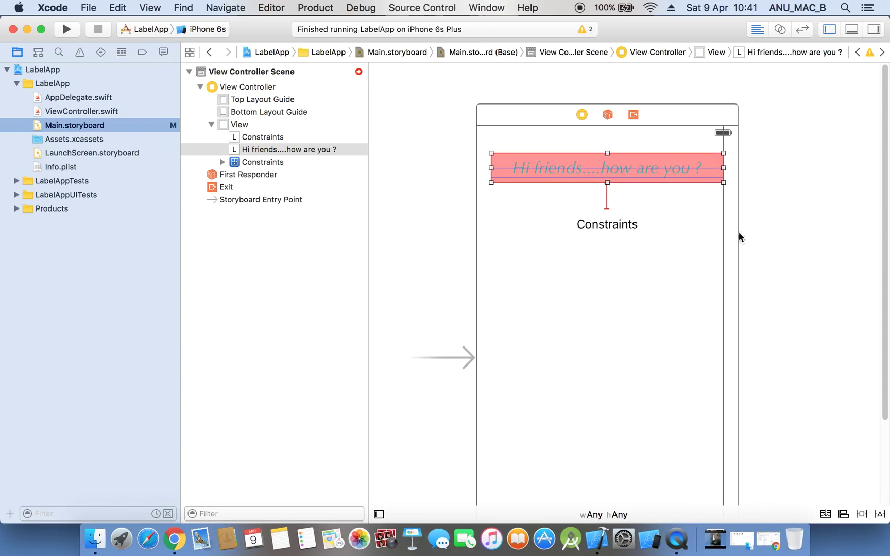
{"action": "left_click", "coordinate": [782, 235]}
{"action": "left_click", "coordinate": [625, 156]}
{"action": "left_click", "coordinate": [622, 215]}
{"action": "left_click", "coordinate": [602, 169]}
{"action": "left_click", "coordinate": [611, 216]}
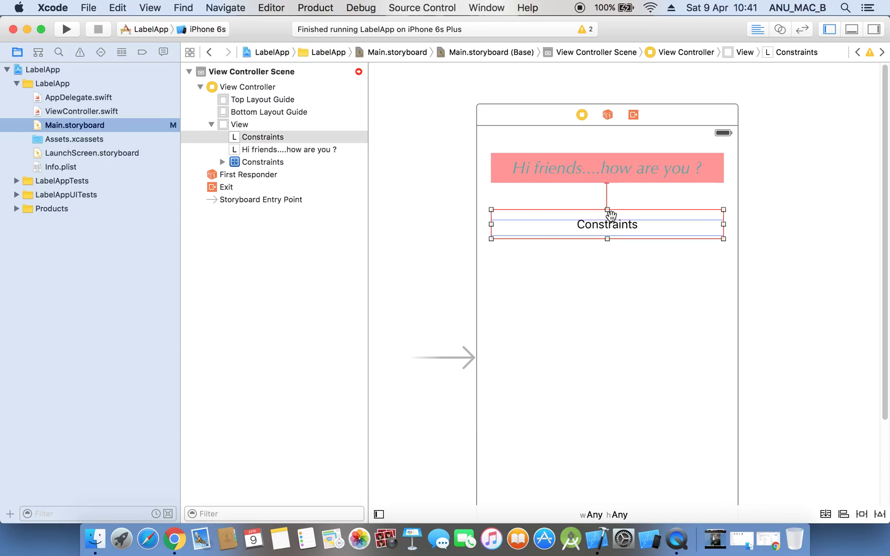
{"action": "left_click", "coordinate": [608, 174]}
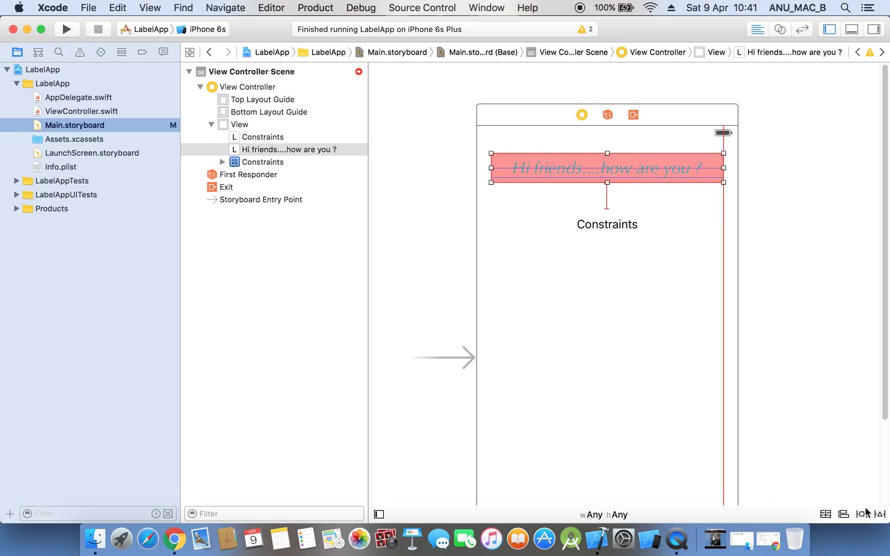
{"action": "left_click", "coordinate": [879, 515]}
{"action": "left_click", "coordinate": [802, 416]}
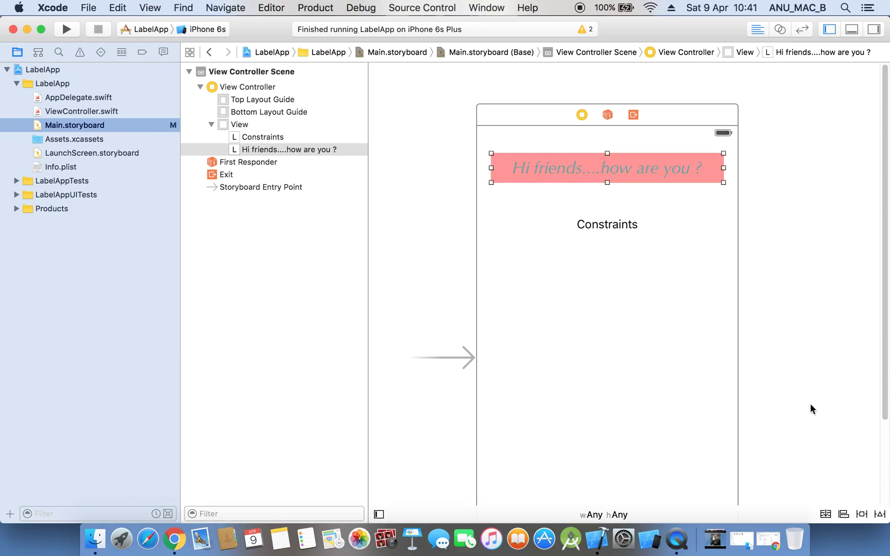
Add 5 constraints to the pink label: top, left, right, bottom spacing plus fixed height.
{"action": "left_click", "coordinate": [861, 515]}
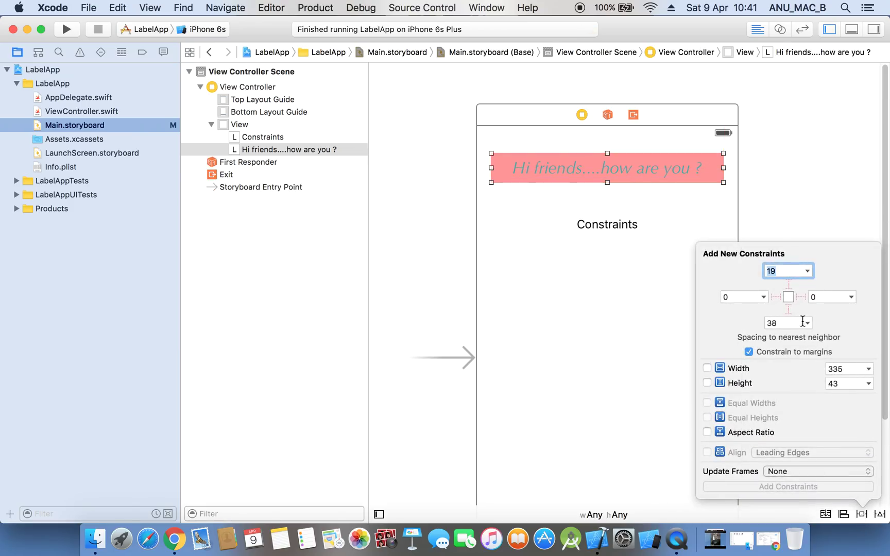
{"action": "left_click", "coordinate": [788, 284]}
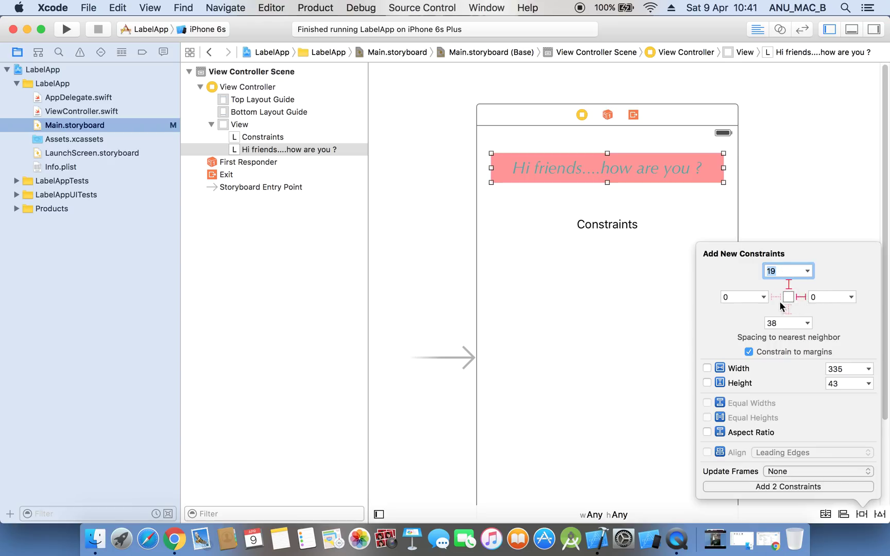
{"action": "left_click", "coordinate": [776, 297]}
{"action": "left_click", "coordinate": [749, 381]}
{"action": "left_click", "coordinate": [789, 310]}
{"action": "left_click", "coordinate": [792, 484]}
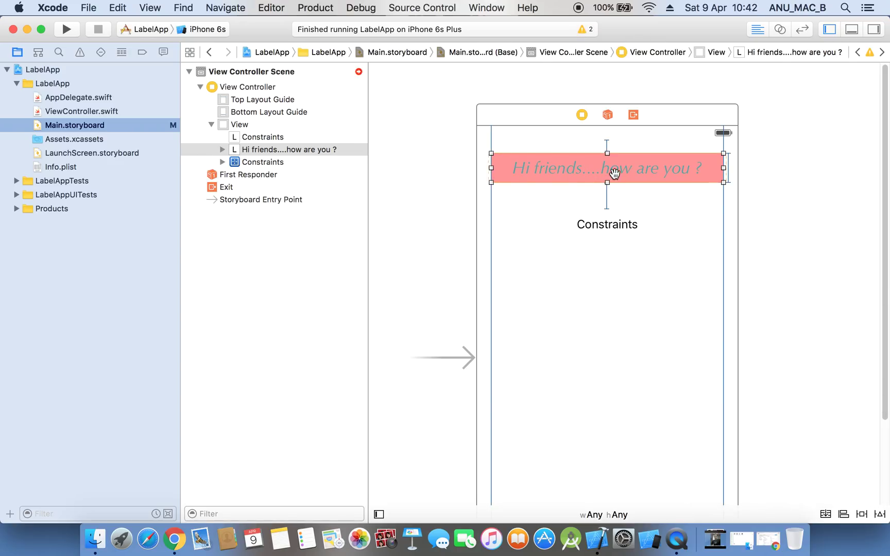
Switch between the Constraints and Hi friends labels to inspect the new constraints.
{"action": "left_click", "coordinate": [636, 217]}
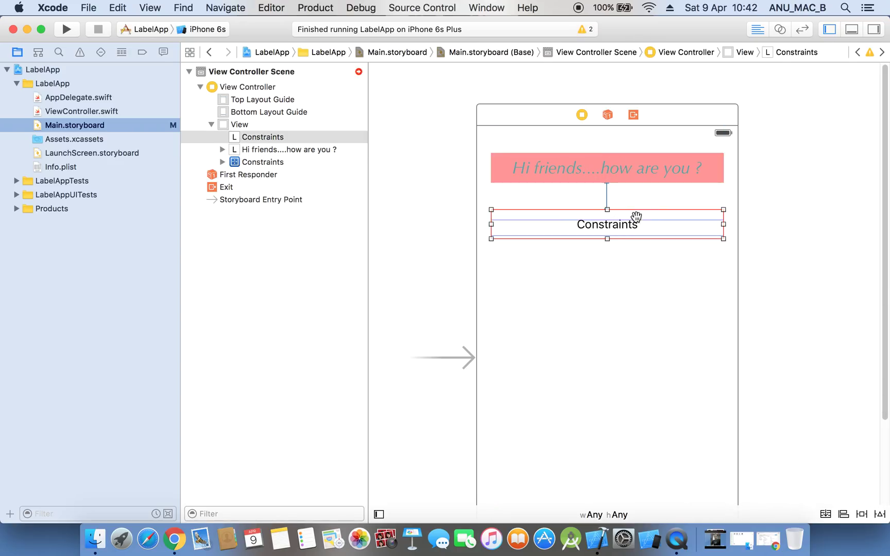
{"action": "left_click", "coordinate": [622, 166]}
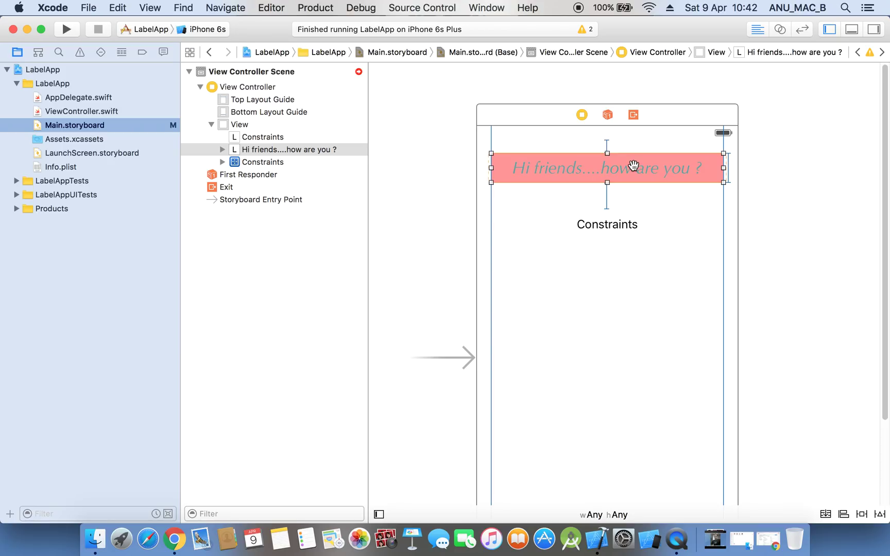
{"action": "left_click", "coordinate": [589, 223]}
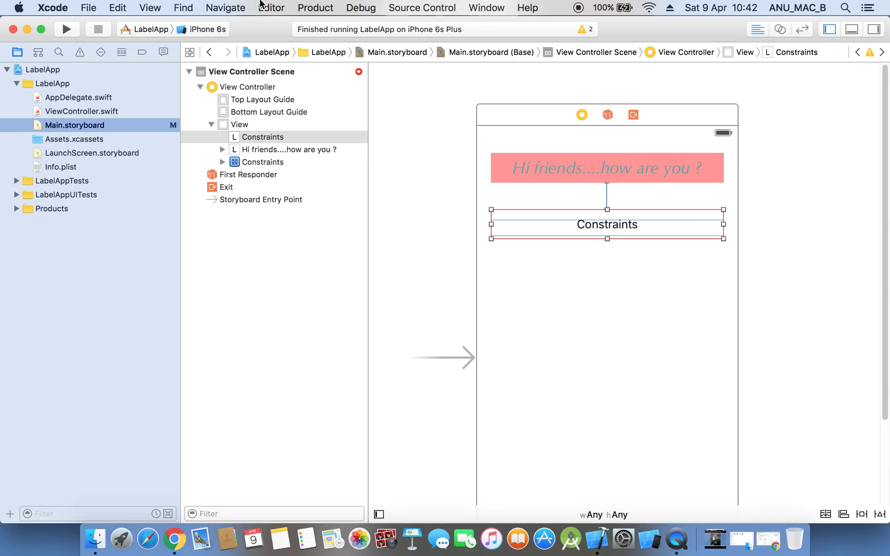
{"action": "left_click", "coordinate": [639, 178]}
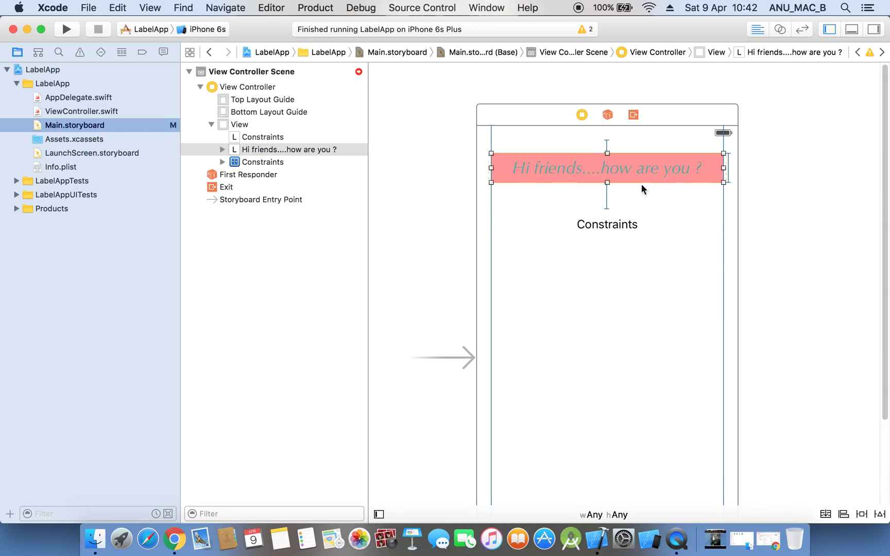
{"action": "left_click", "coordinate": [665, 222]}
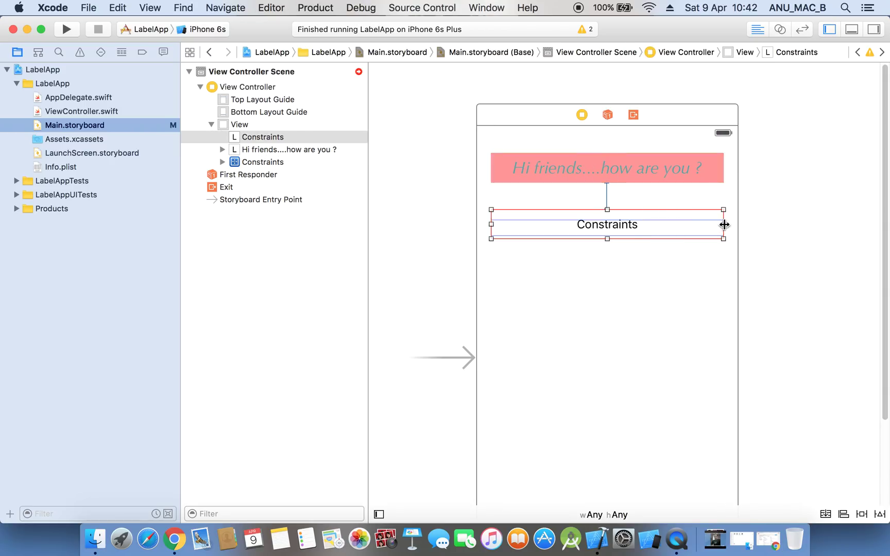
Start narrowing the Constraints label from both edges, undoing two accidental moves.
{"action": "left_click_drag", "start_coordinate": [724, 225], "coordinate": [674, 224]}
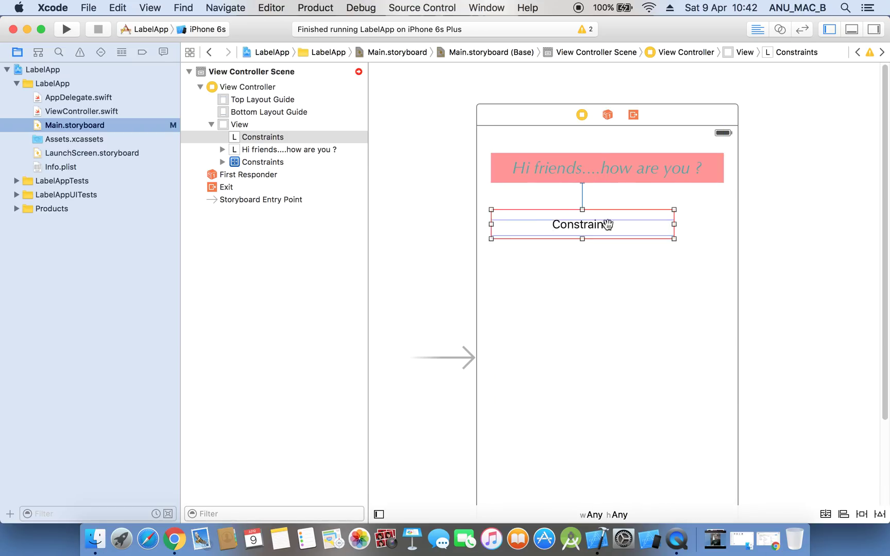
{"action": "left_click_drag", "start_coordinate": [490, 225], "coordinate": [592, 232]}
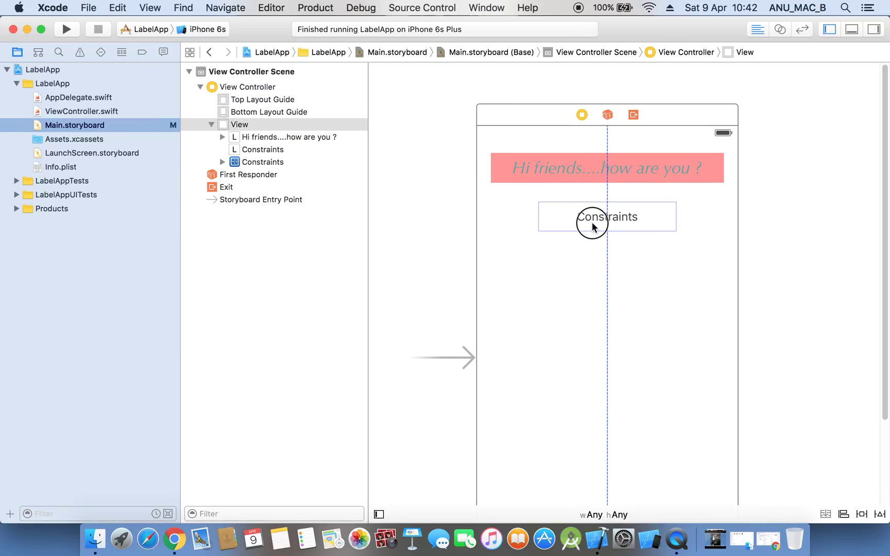
{"action": "mouse_move", "coordinate": [592, 233]}
{"action": "left_mouse_down"}
{"action": "mouse_move", "coordinate": [592, 219]}
{"action": "mouse_move", "coordinate": [598, 229]}
{"action": "left_mouse_up"}
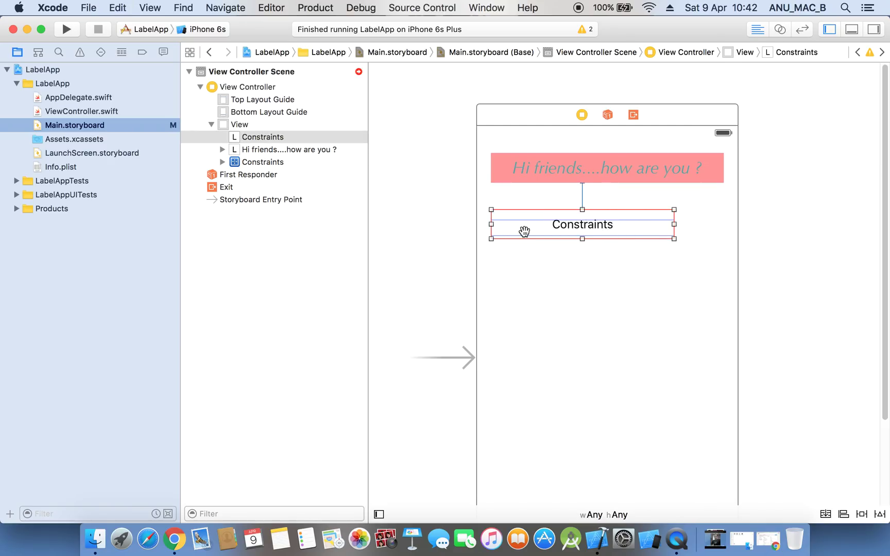
{"action": "left_click_drag", "start_coordinate": [491, 224], "coordinate": [543, 229]}
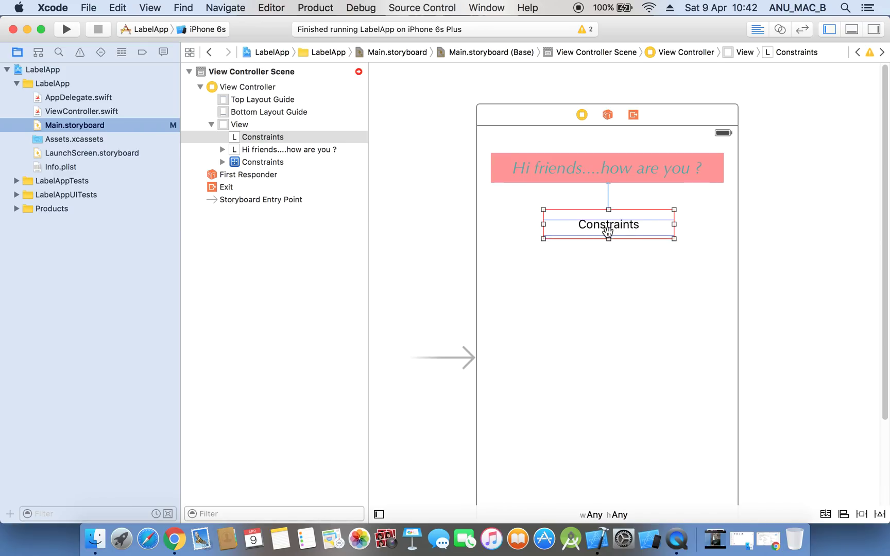
{"action": "left_click_drag", "start_coordinate": [606, 231], "coordinate": [633, 231]}
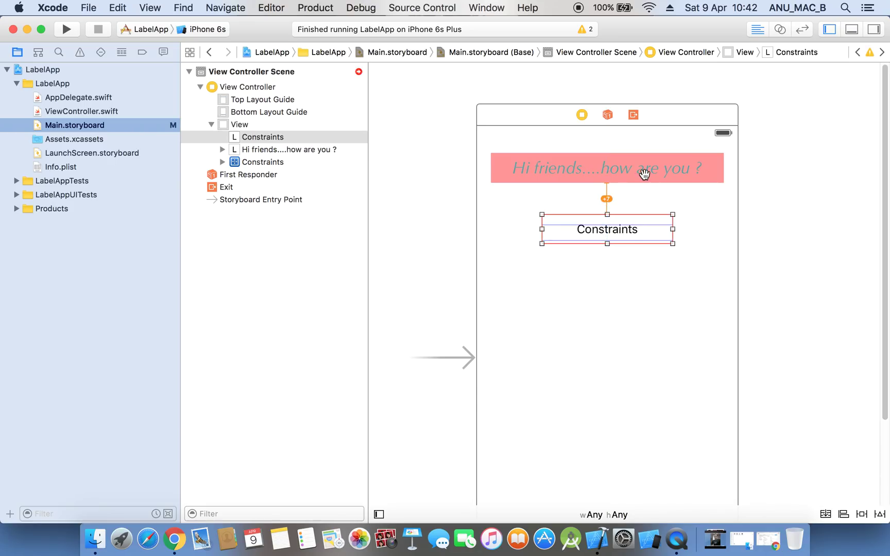
{"action": "key", "text": "super+z"}
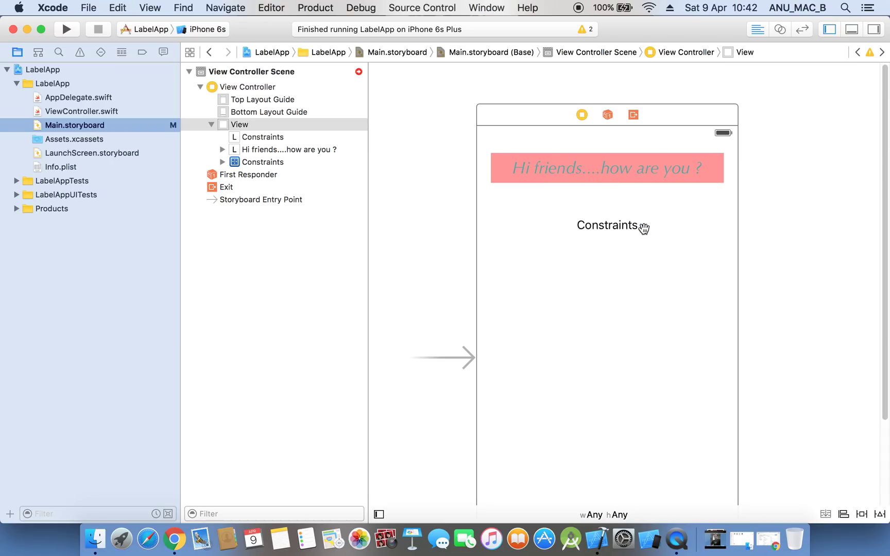
{"action": "key", "text": "super+z"}
{"action": "left_click", "coordinate": [641, 228]}
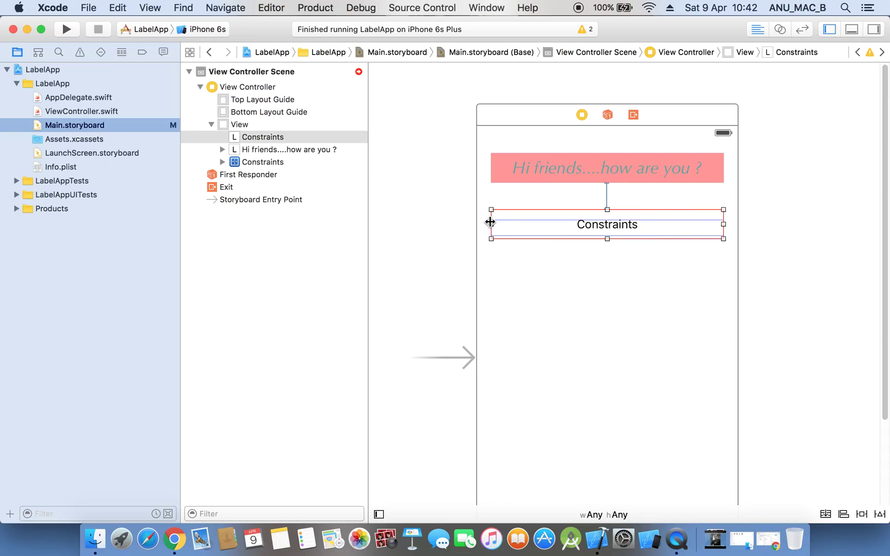
Narrow the Constraints label from both sides to about 184 wide.
{"action": "left_click_drag", "start_coordinate": [491, 225], "coordinate": [547, 224]}
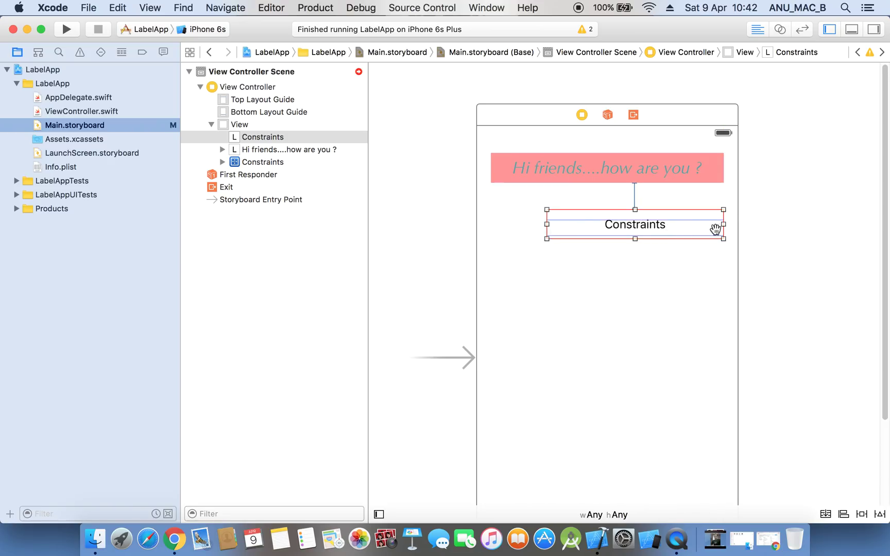
{"action": "left_click_drag", "start_coordinate": [724, 225], "coordinate": [680, 224]}
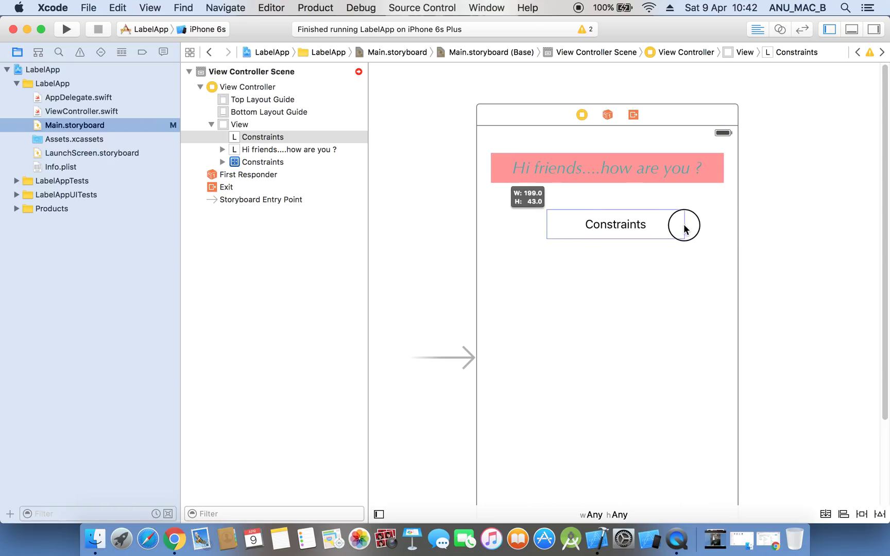
{"action": "left_click_drag", "start_coordinate": [680, 225], "coordinate": [674, 225]}
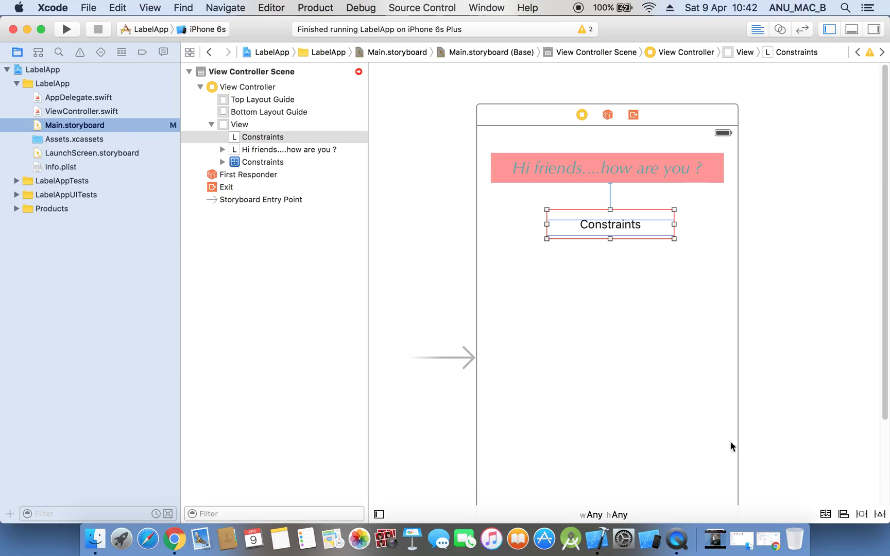
{"action": "left_click", "coordinate": [862, 514]}
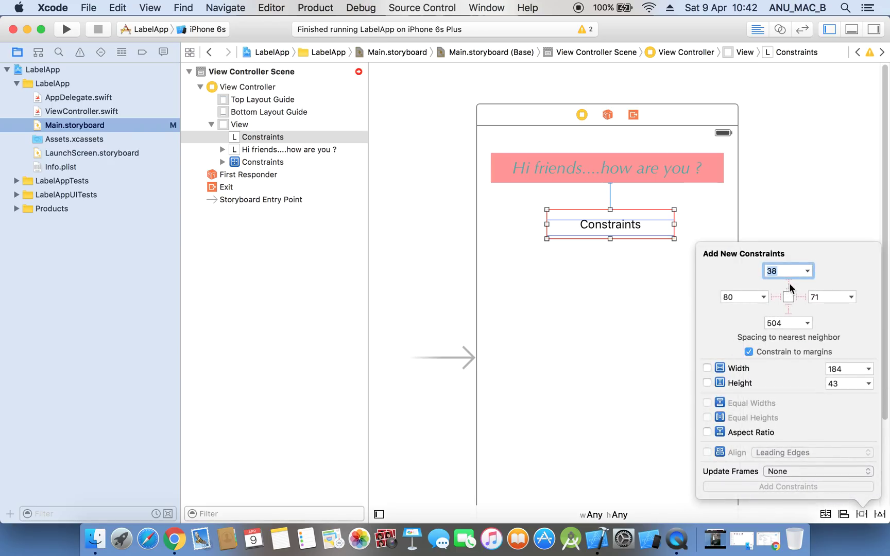
Give the Constraints label top spacing below the pink label, plus fixed width and height.
{"action": "left_click", "coordinate": [789, 285]}
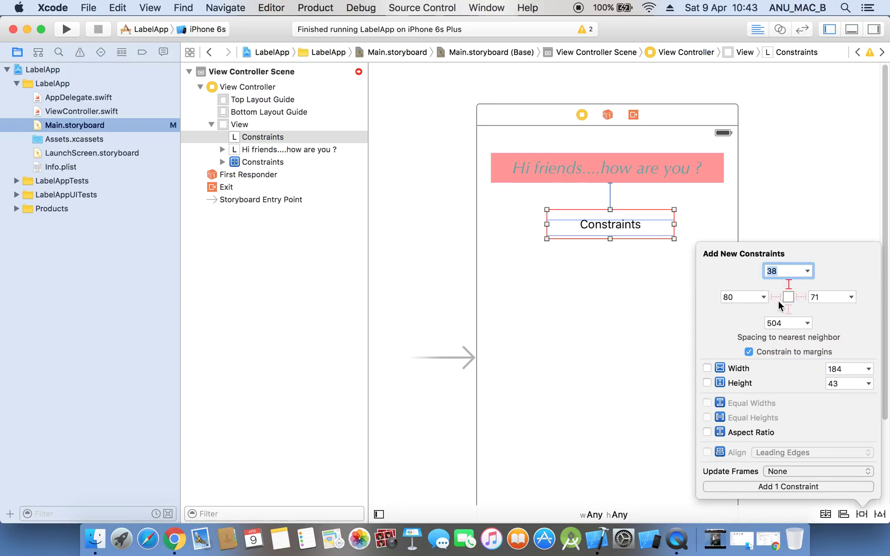
{"action": "left_click", "coordinate": [797, 299]}
{"action": "left_click", "coordinate": [776, 297]}
{"action": "left_click", "coordinate": [776, 297]}
{"action": "left_click", "coordinate": [772, 366]}
{"action": "left_click", "coordinate": [738, 383]}
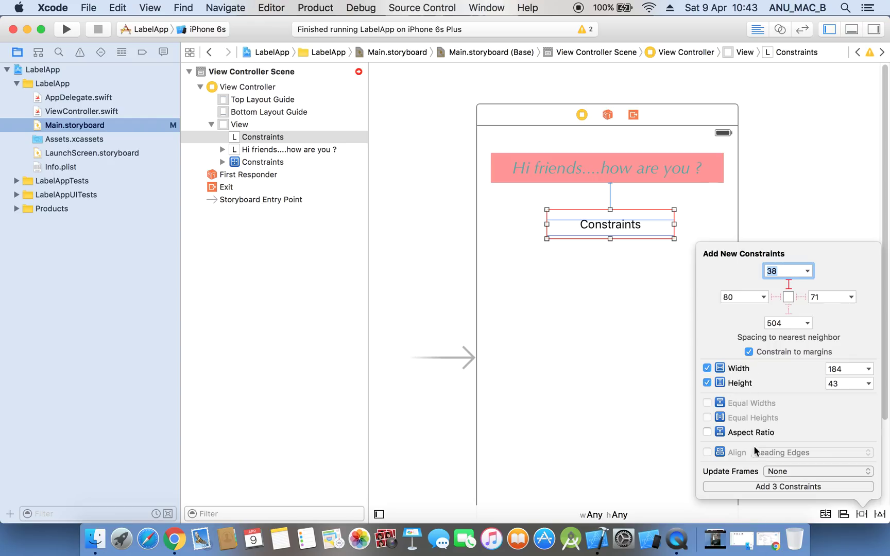
{"action": "left_click", "coordinate": [755, 486]}
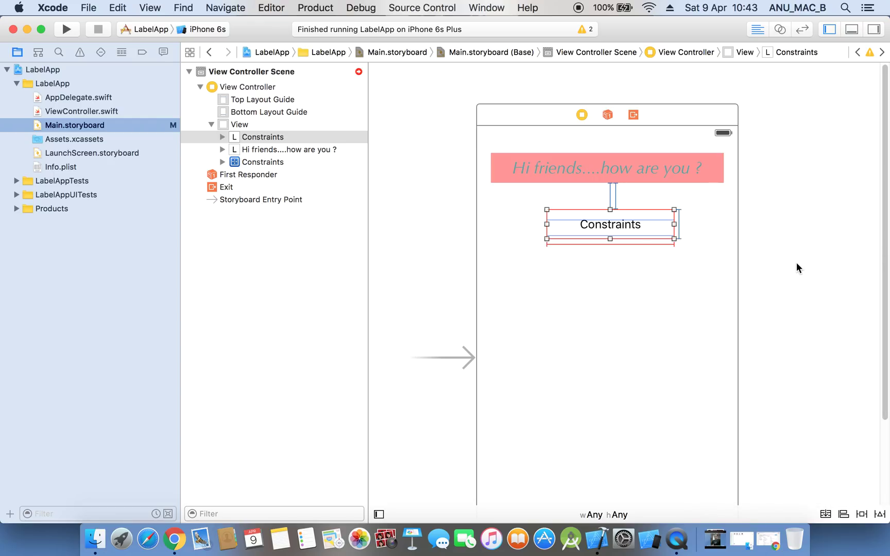
Compare the constraints on the pink label and the Constraints label.
{"action": "left_click", "coordinate": [694, 165]}
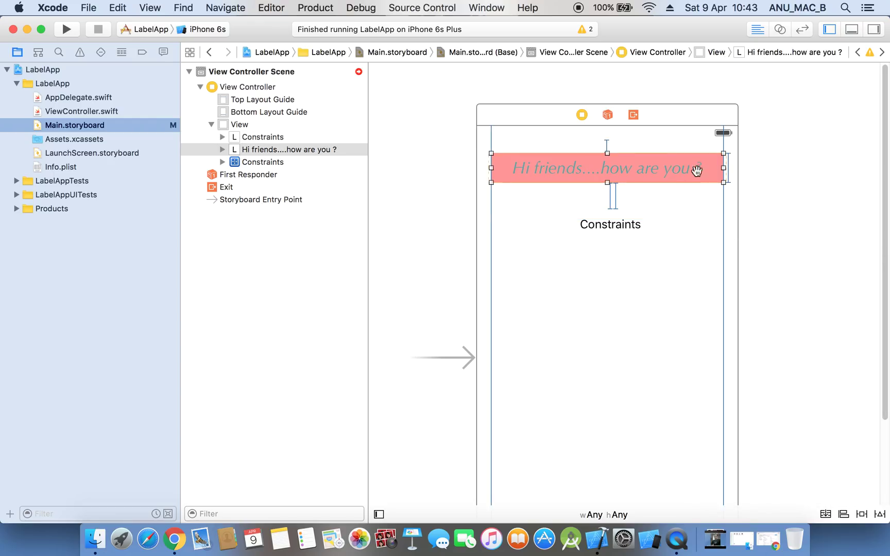
{"action": "left_click", "coordinate": [668, 218]}
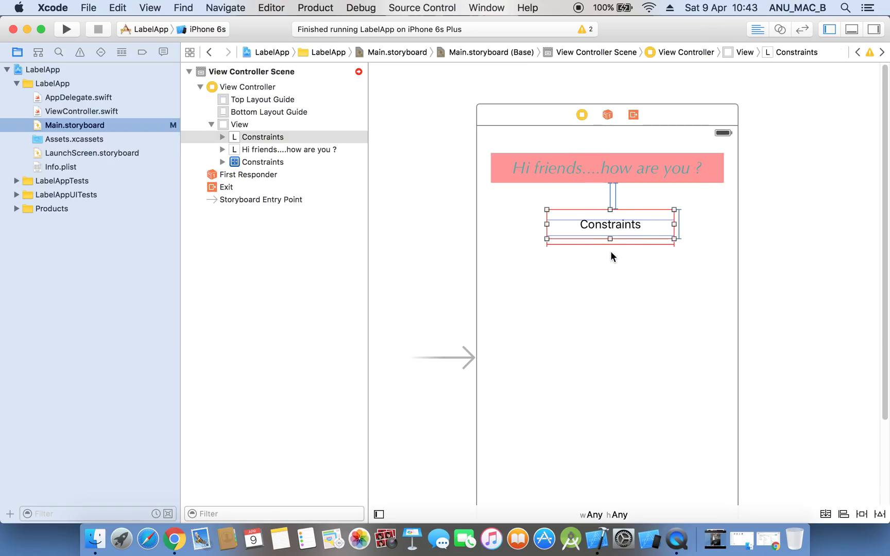
{"action": "left_click", "coordinate": [587, 173]}
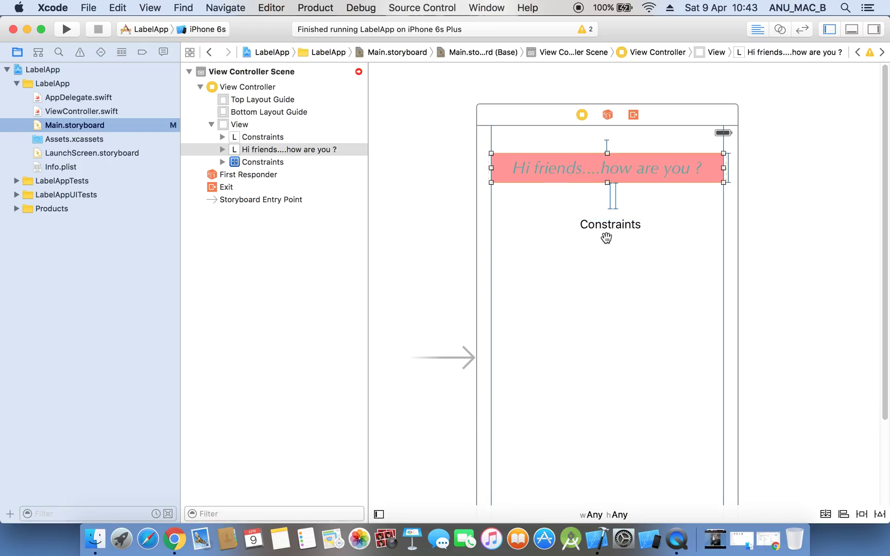
{"action": "left_click", "coordinate": [606, 237]}
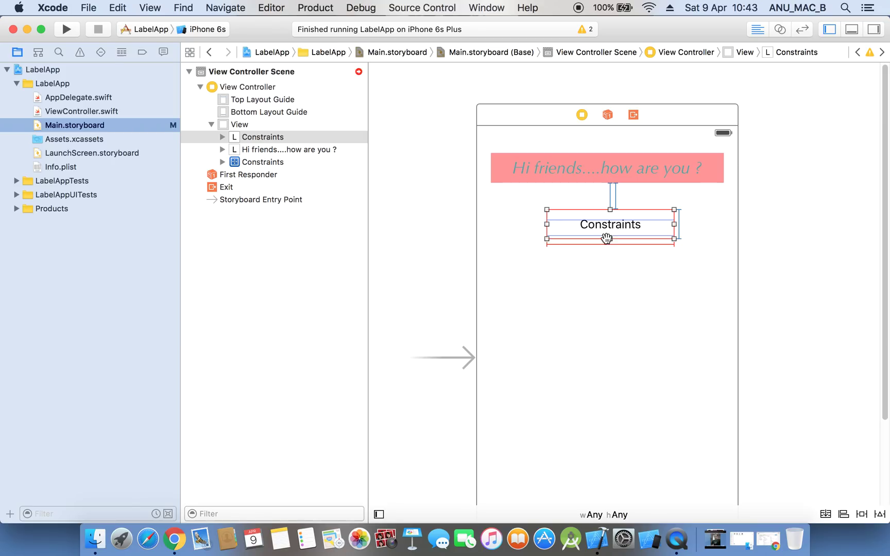
Add a Horizontally in Container constraint to the Constraints label.
{"action": "left_click", "coordinate": [848, 515]}
{"action": "left_click", "coordinate": [746, 437]}
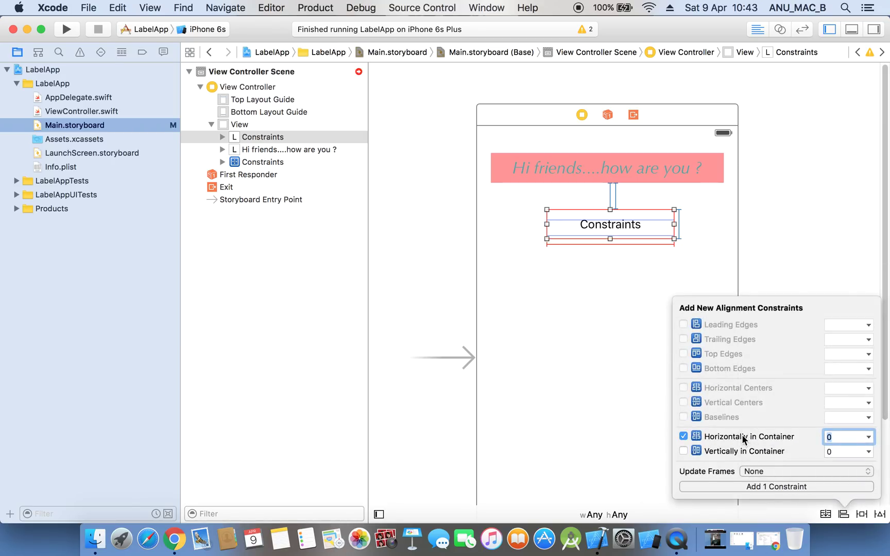
{"action": "left_click", "coordinate": [796, 486]}
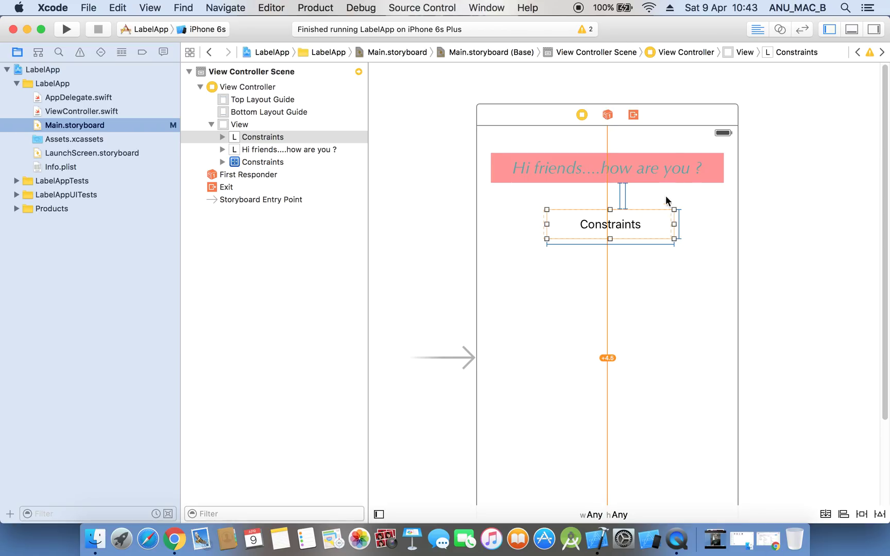
Clear the storyboard selection and run LabelApp on the iPhone 6s simulator.
{"action": "left_click", "coordinate": [660, 174]}
{"action": "left_click", "coordinate": [656, 221]}
{"action": "left_click", "coordinate": [761, 222]}
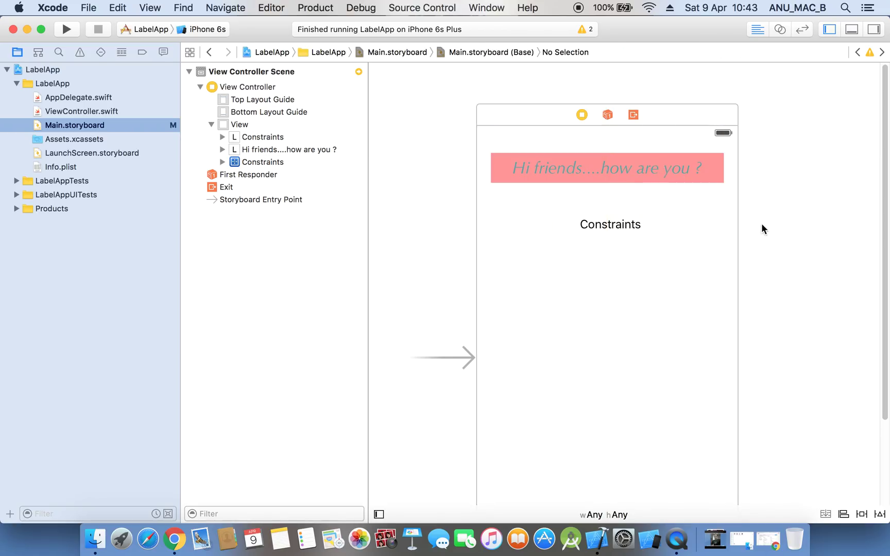
{"action": "left_click", "coordinate": [67, 29]}
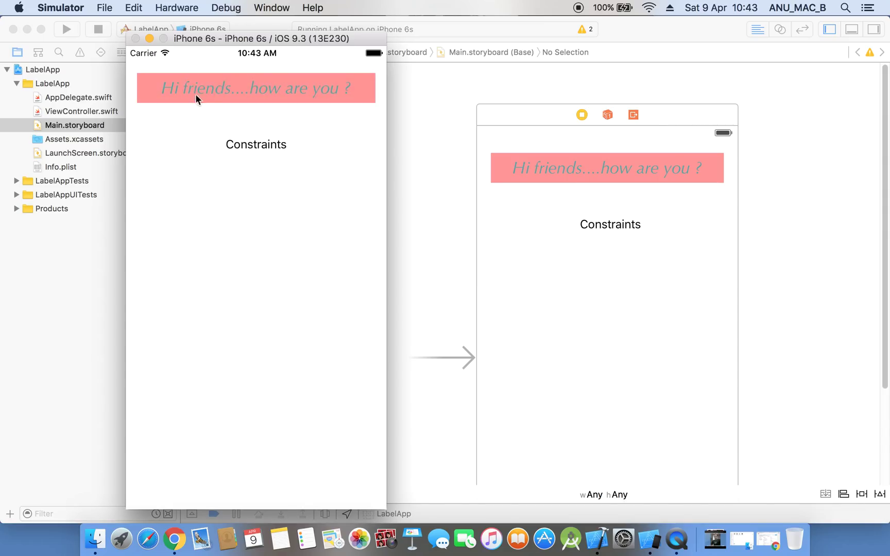
Rotate the simulated iPhone between landscape and portrait several times, then return to Xcode's storyboard.
{"action": "key", "text": "super+Left"}
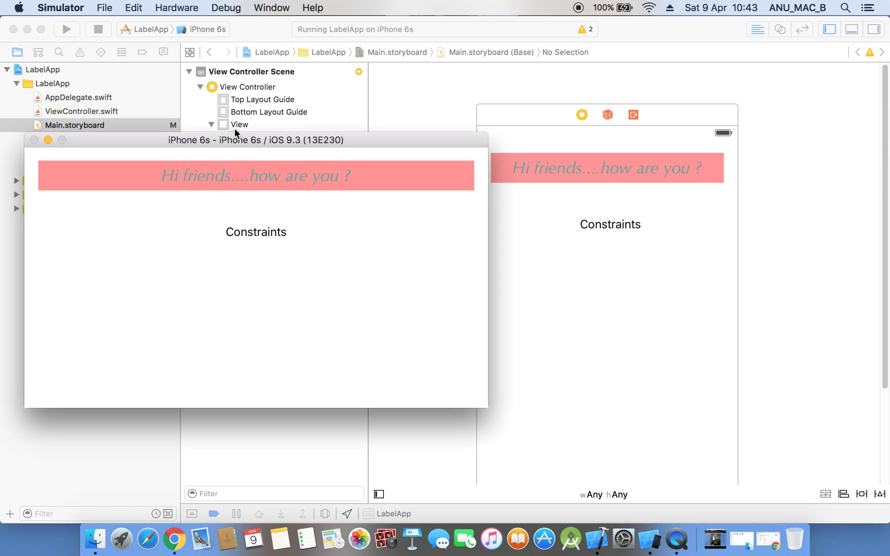
{"action": "key", "text": "super+Right"}
{"action": "key", "text": "super+Left"}
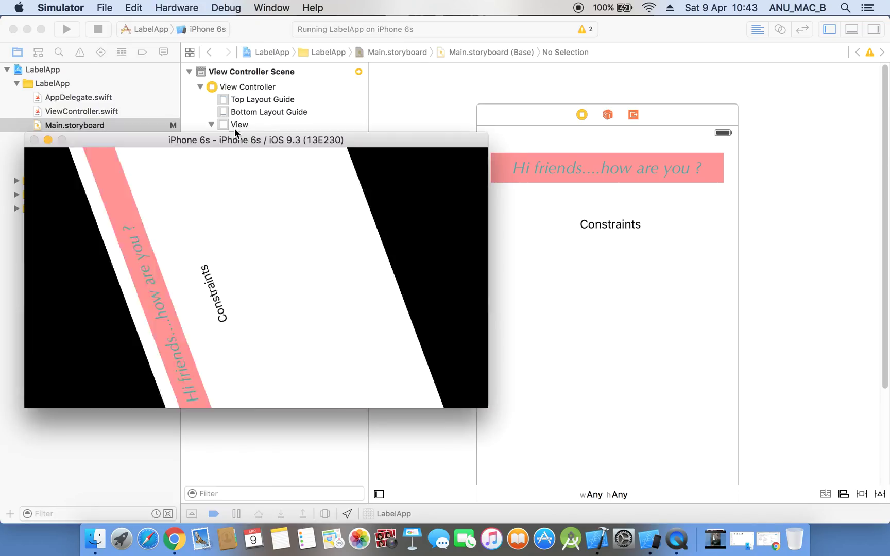
{"action": "key", "text": "super+Right"}
{"action": "key", "text": "super+Left"}
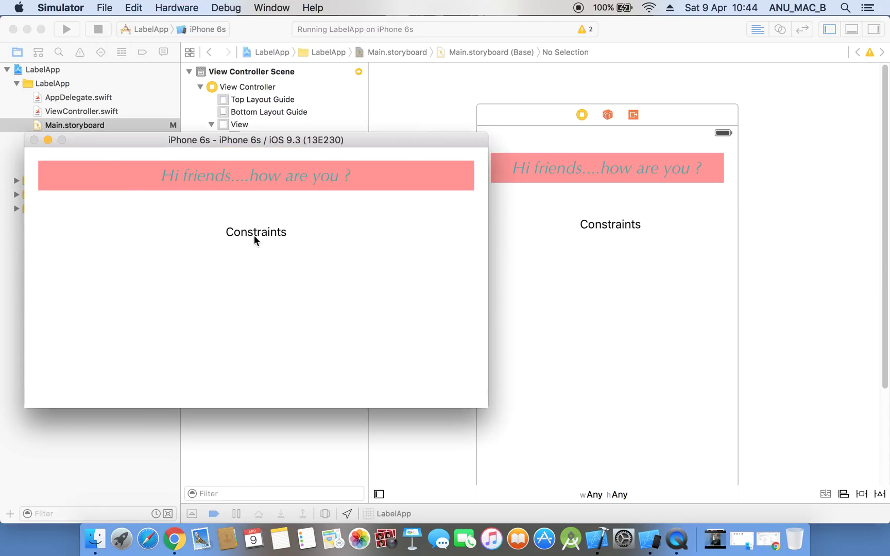
{"action": "key", "text": "super+Right"}
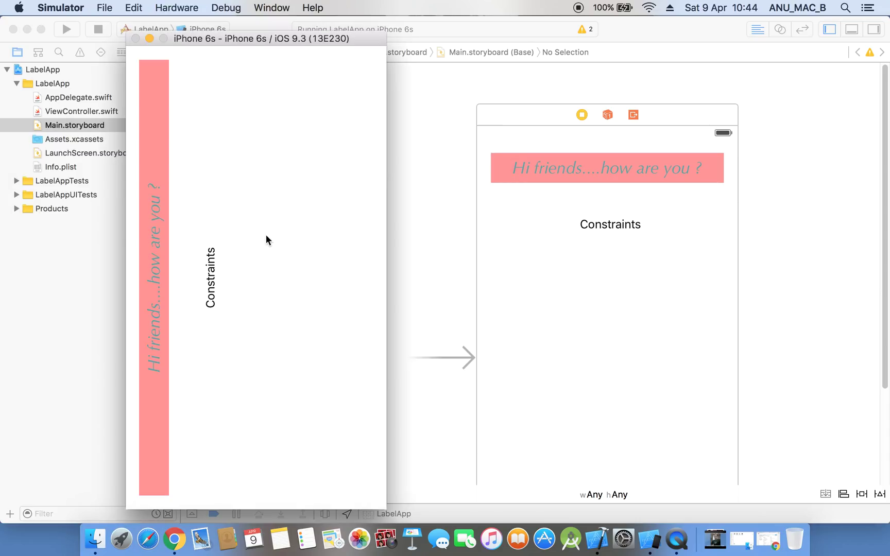
{"action": "key", "text": "super+Left"}
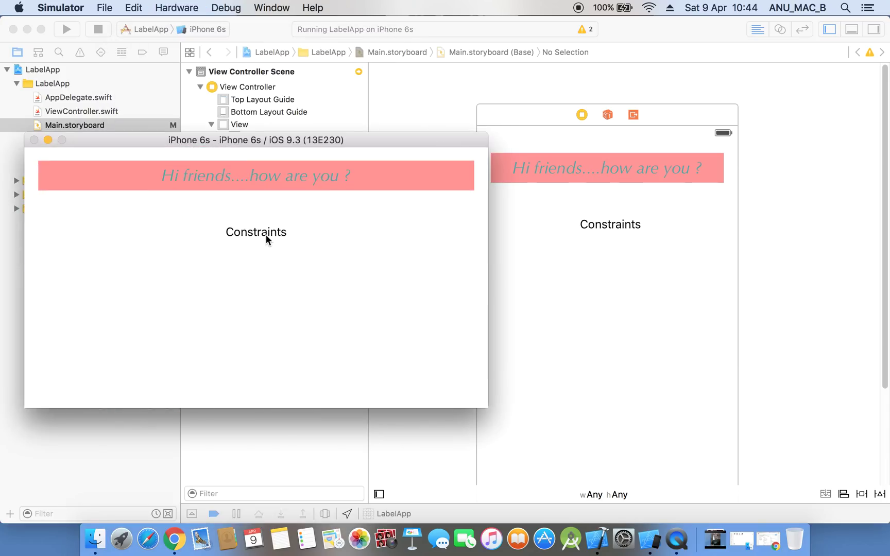
{"action": "key", "text": "super+Right"}
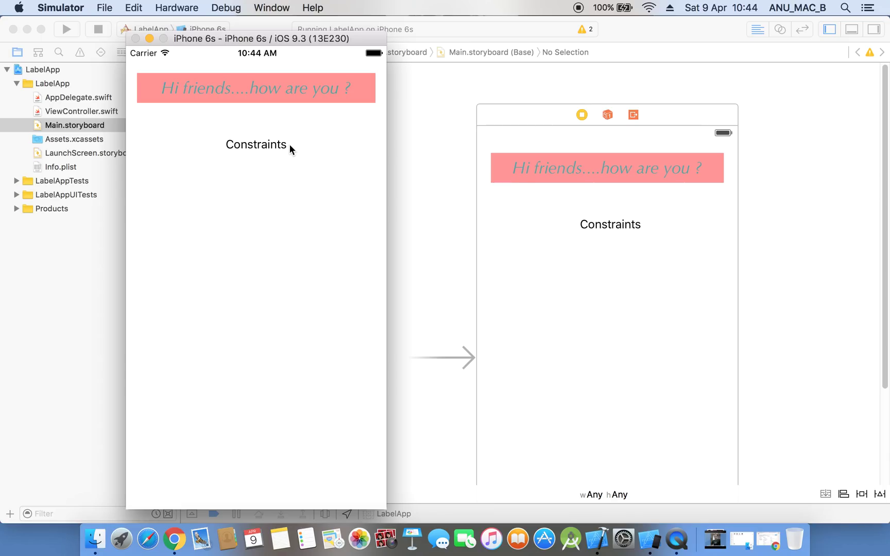
{"action": "left_click", "coordinate": [543, 118]}
{"action": "left_click", "coordinate": [571, 123]}
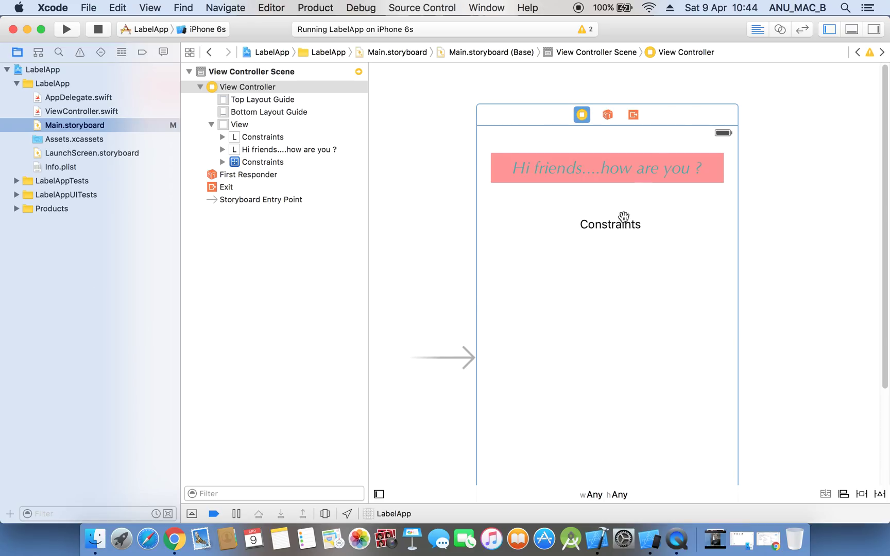
{"action": "scroll", "coordinate": [567, 224], "scroll_direction": "down", "scroll_amount": 2}
{"action": "scroll", "coordinate": [567, 209], "scroll_direction": "down", "scroll_amount": 3}
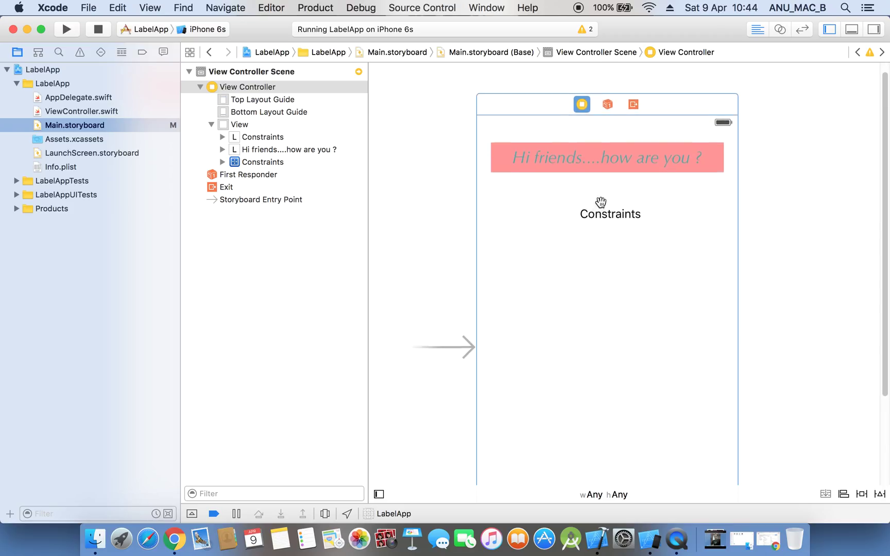
{"action": "scroll", "coordinate": [601, 202], "scroll_direction": "up", "scroll_amount": 2}
{"action": "scroll", "coordinate": [780, 174], "scroll_direction": "down", "scroll_amount": 3}
{"action": "scroll", "coordinate": [793, 187], "scroll_direction": "up", "scroll_amount": 4}
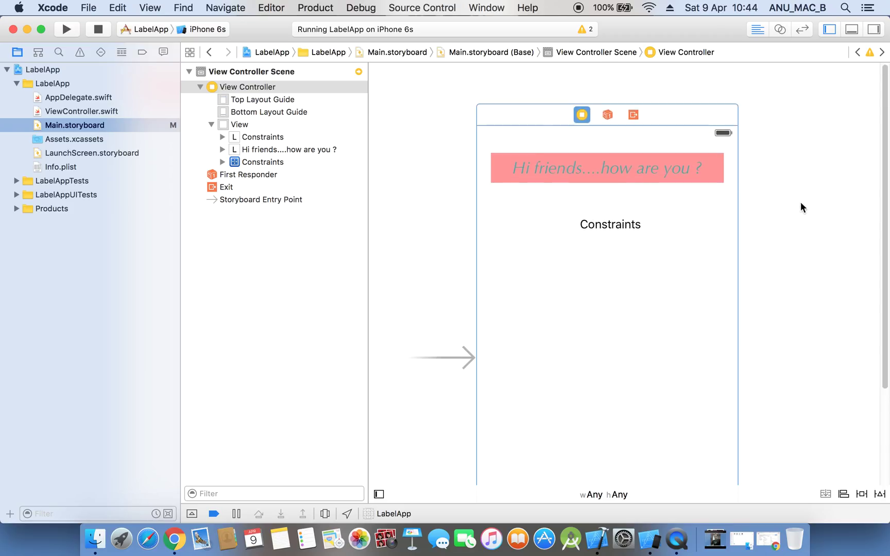
{"action": "left_click", "coordinate": [667, 179]}
{"action": "left_click", "coordinate": [658, 221]}
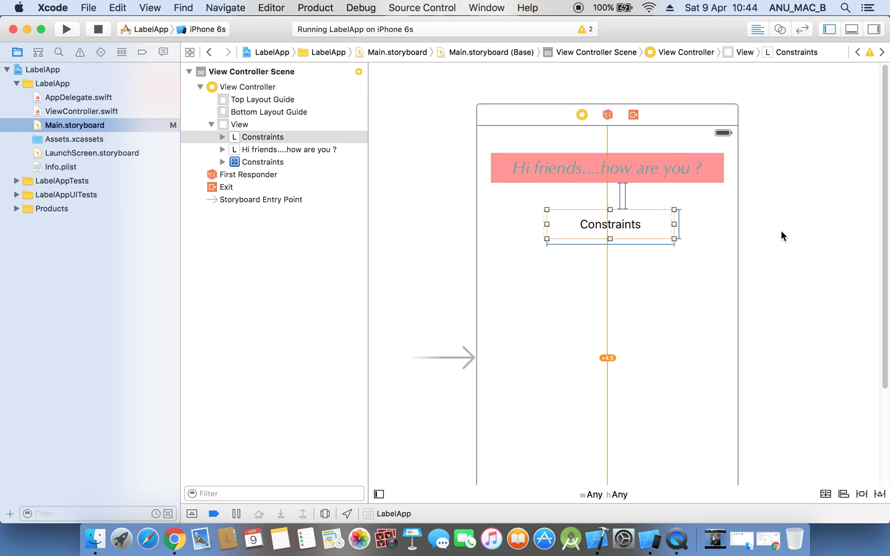
{"action": "scroll", "coordinate": [779, 223], "scroll_direction": "down", "scroll_amount": 3}
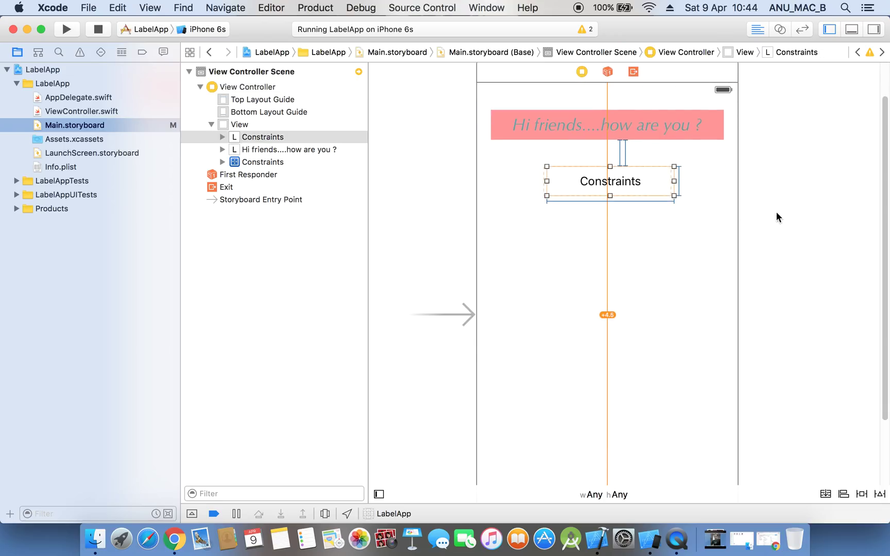
{"action": "left_click", "coordinate": [561, 122]}
{"action": "left_click_drag", "start_coordinate": [605, 183], "coordinate": [606, 183]}
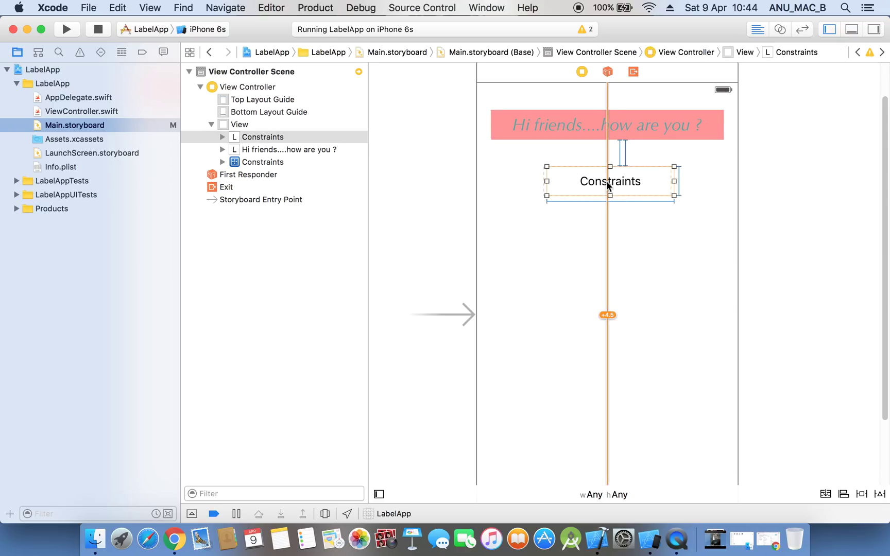
{"action": "left_click_drag", "start_coordinate": [606, 180], "coordinate": [607, 181]}
{"action": "left_click", "coordinate": [722, 151]}
{"action": "left_click", "coordinate": [638, 117]}
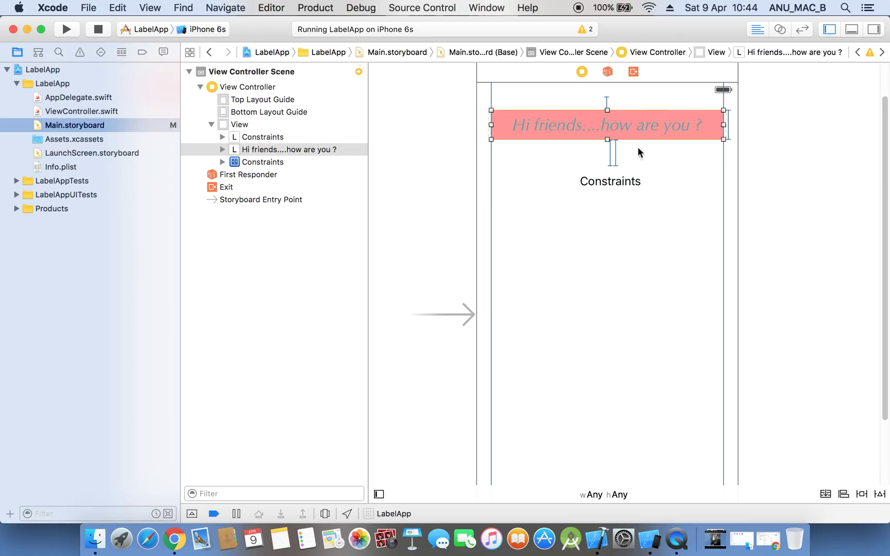
{"action": "left_click", "coordinate": [632, 178]}
{"action": "left_click", "coordinate": [775, 201]}
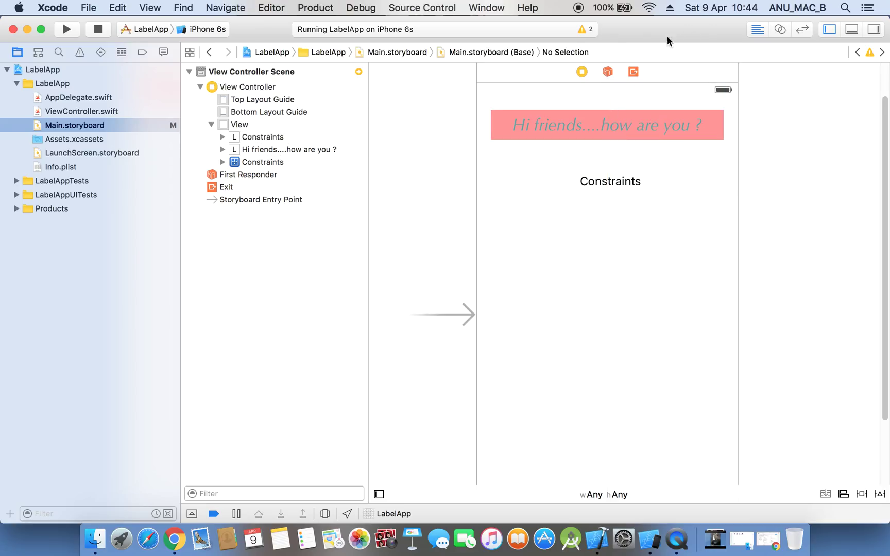